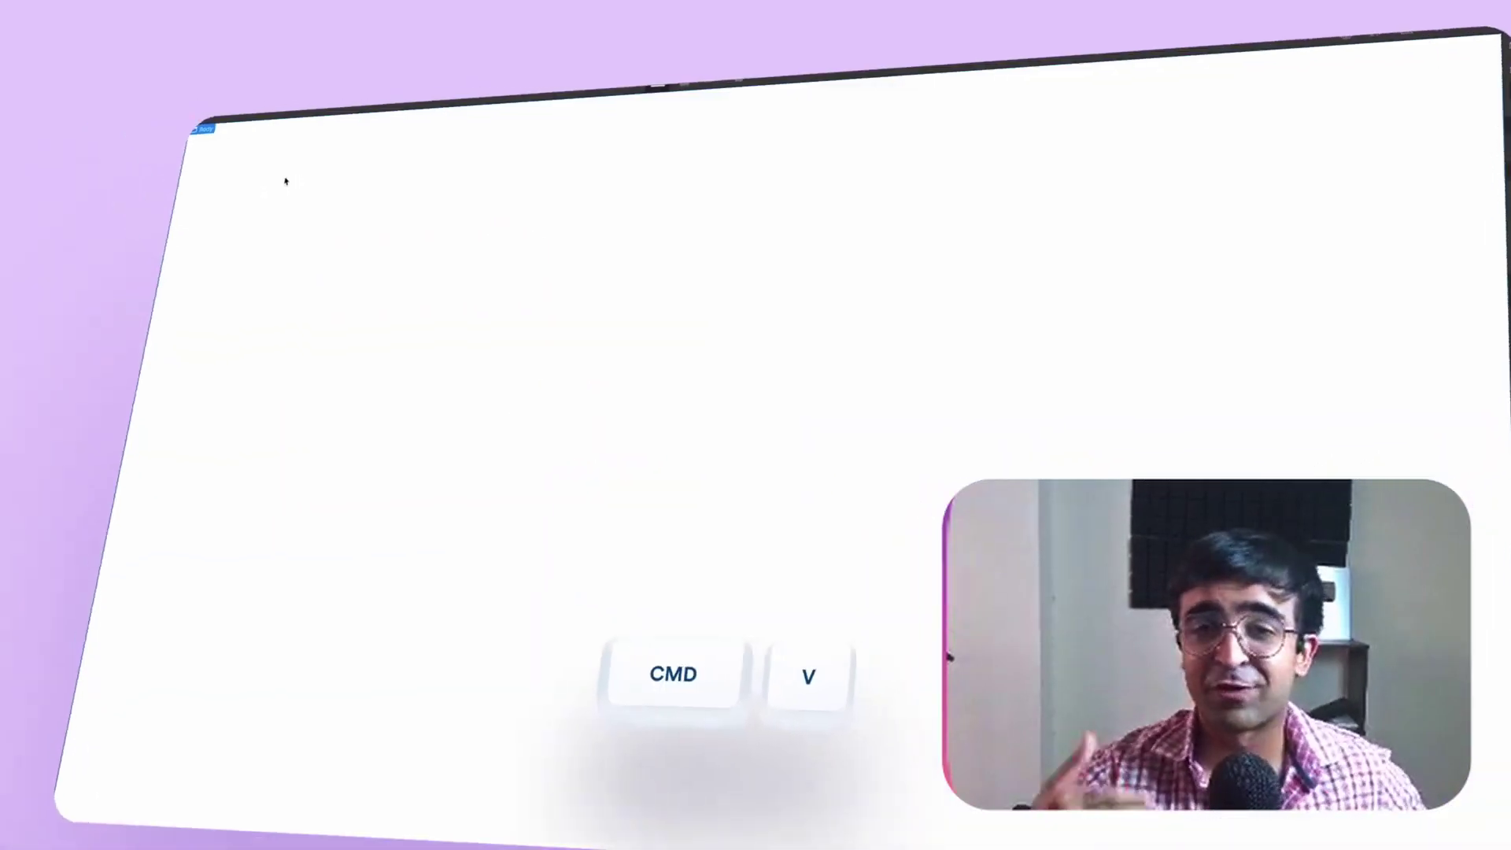
Step: Paste the copied Proton landing page, delete its two-line headline and start typing 'It's e'
key("super+v")
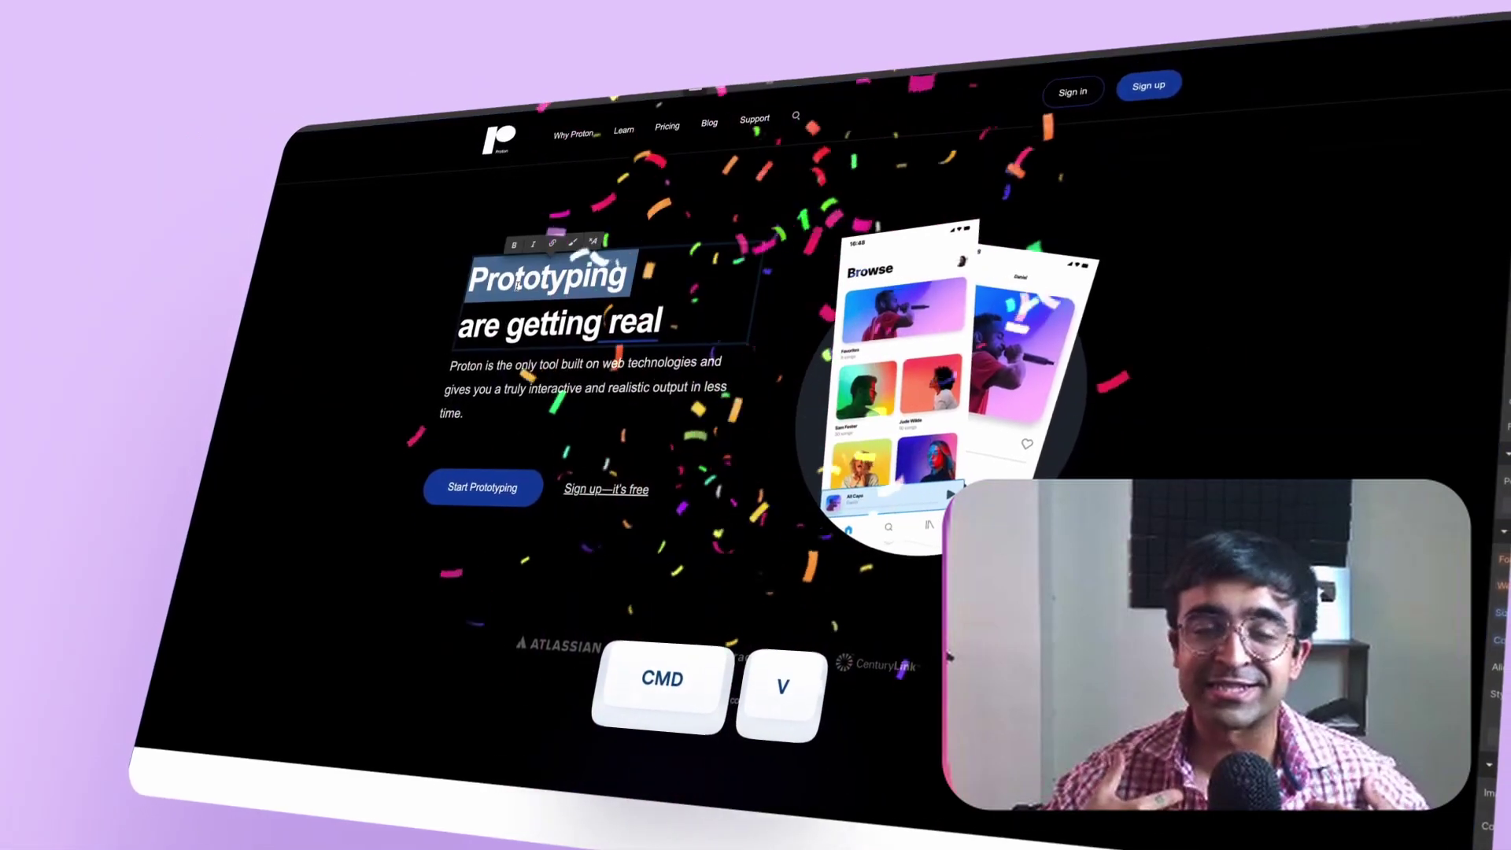
key("super+a")
key("BackSpace")
type("It's e")
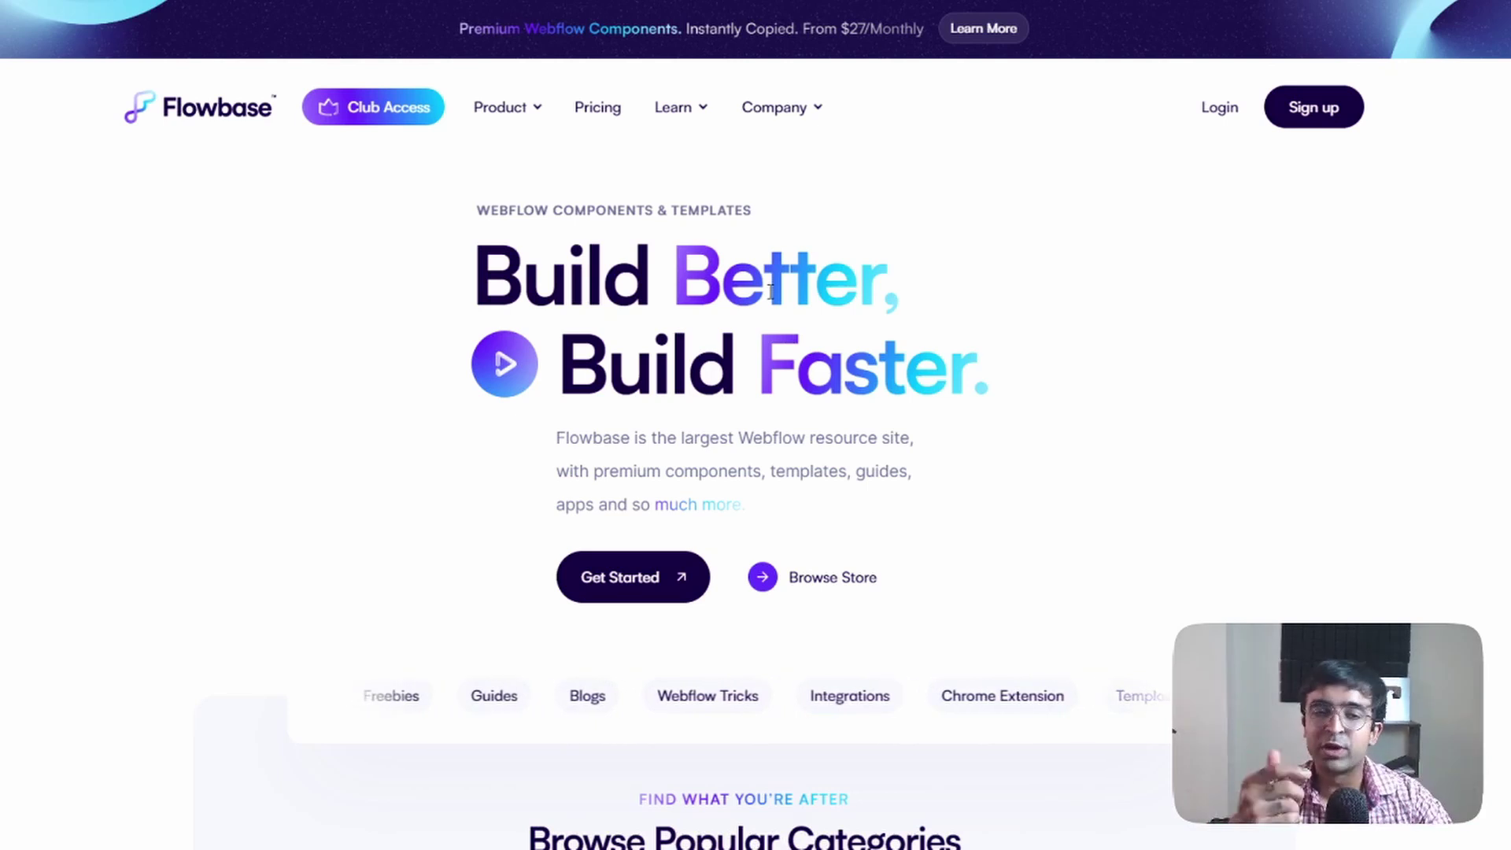
Step: Scroll down the Flowbase homepage to the Browse Popular Categories section
scroll(593, 296, "down", 7)
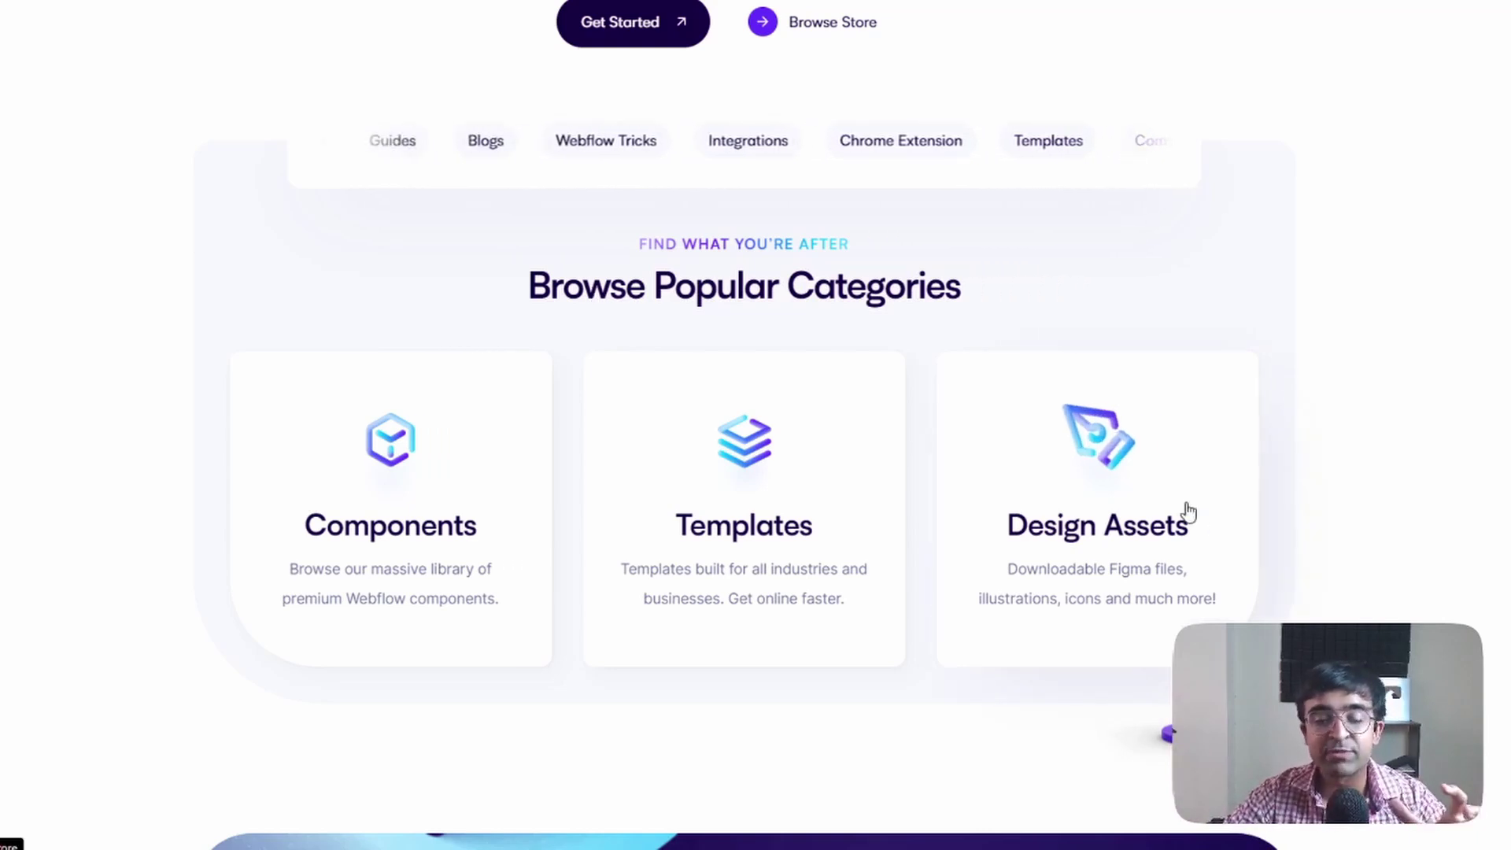
scroll(1165, 515, "down", 1)
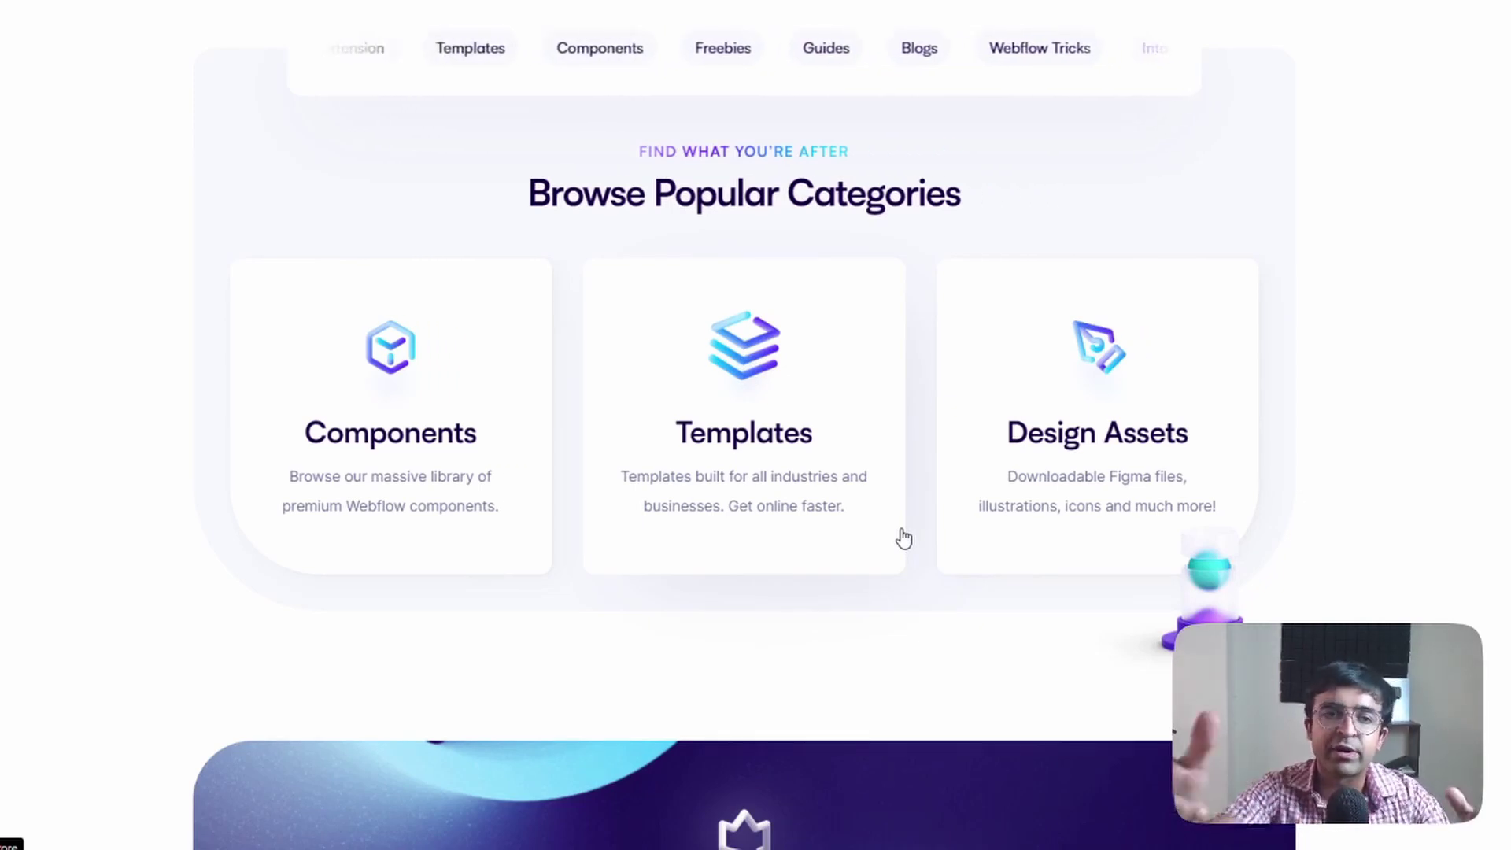
scroll(903, 538, "down", 8)
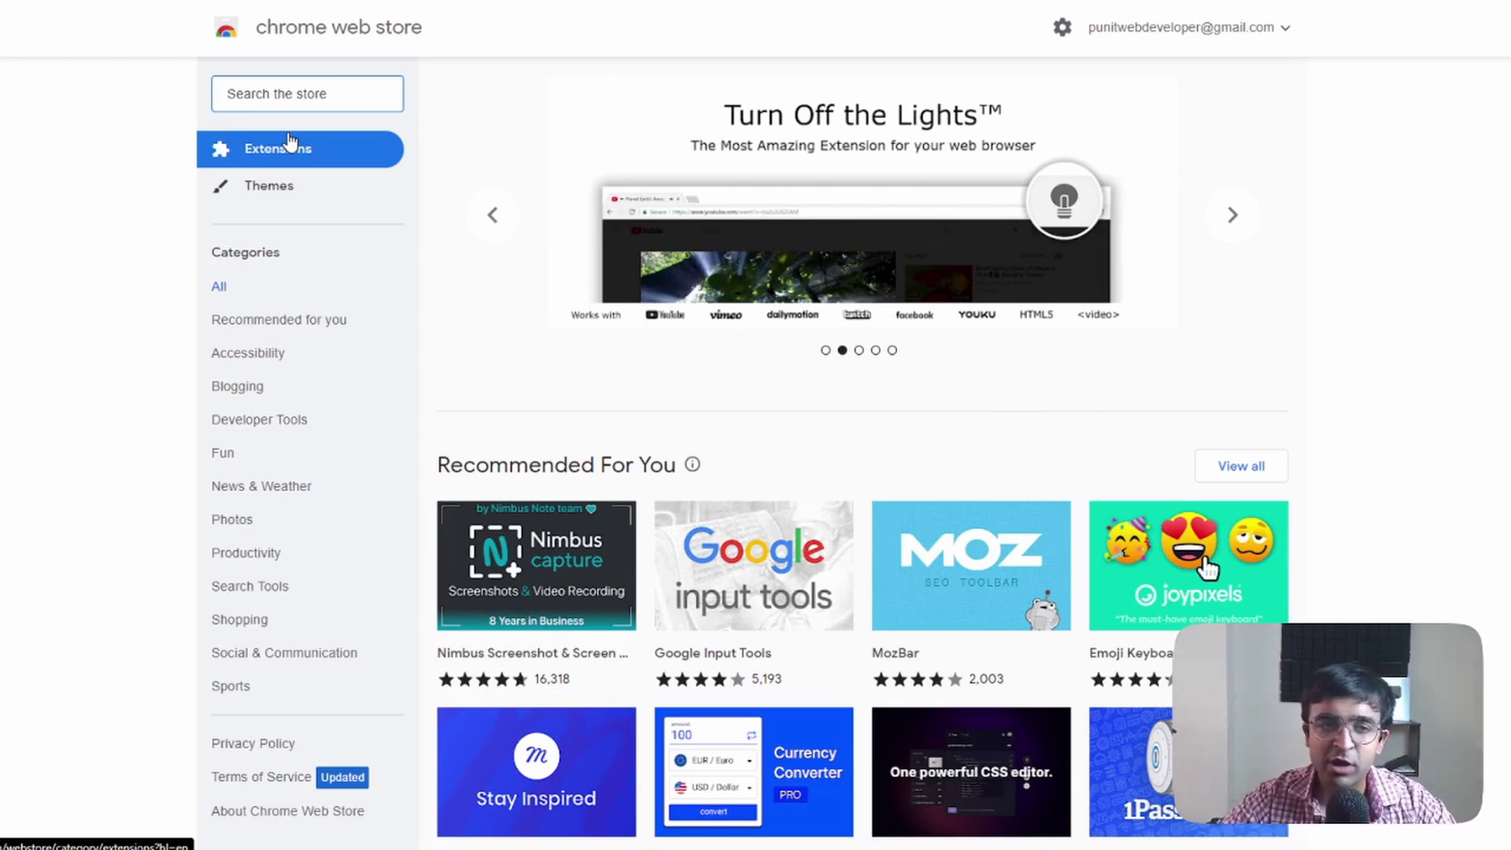
Step: Search the Chrome Web Store for 'flowbase' and open the Flowbase Chrome Extension page
type("flowbase")
key("Return")
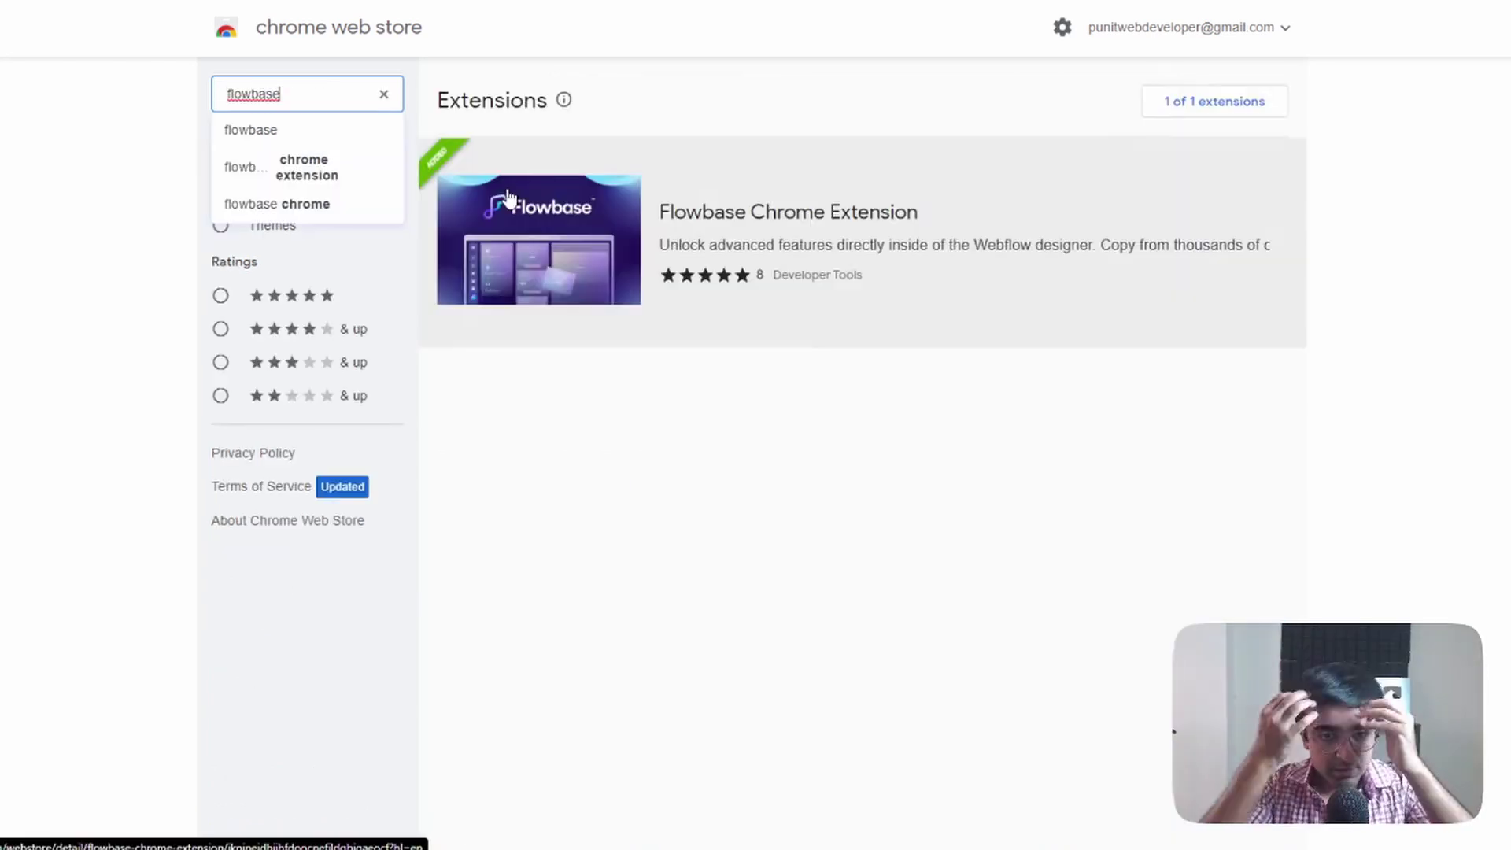
left_click(753, 202)
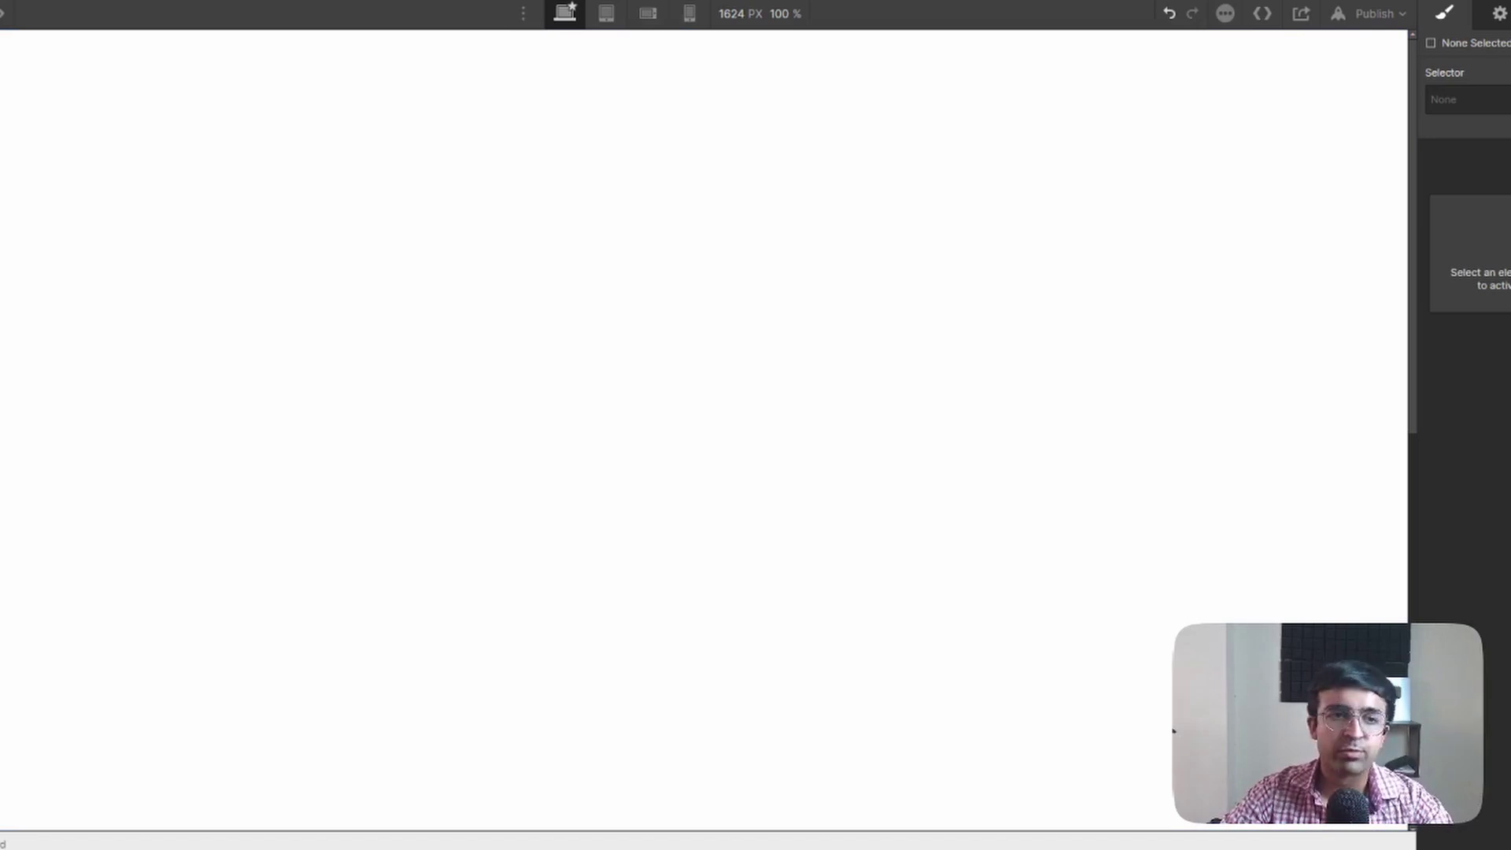
Step: Reload the Webflow Designer, confirming the reload despite unsaved changes
key("F5")
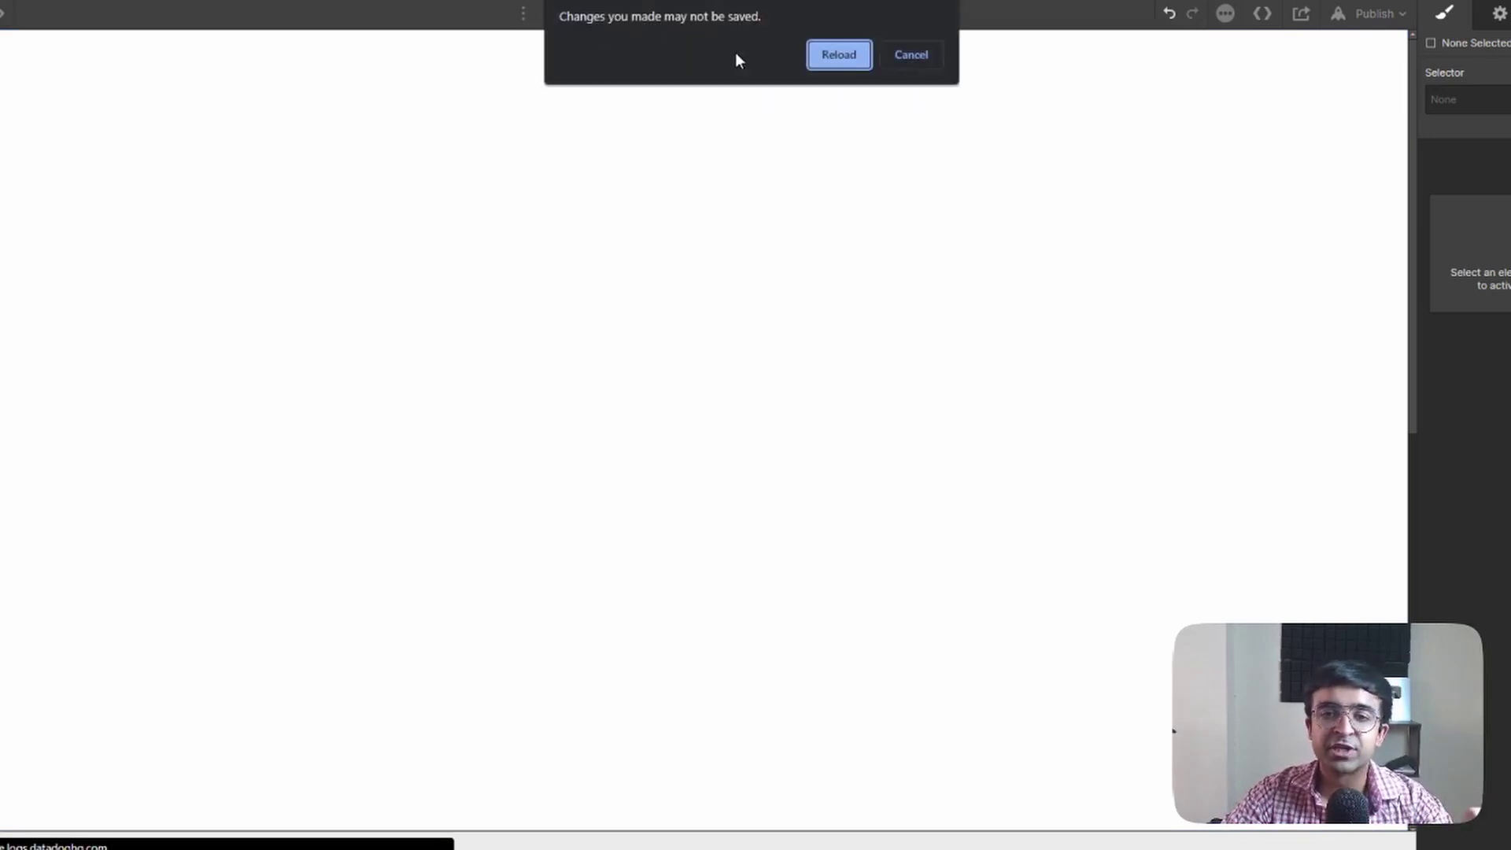
left_click(839, 55)
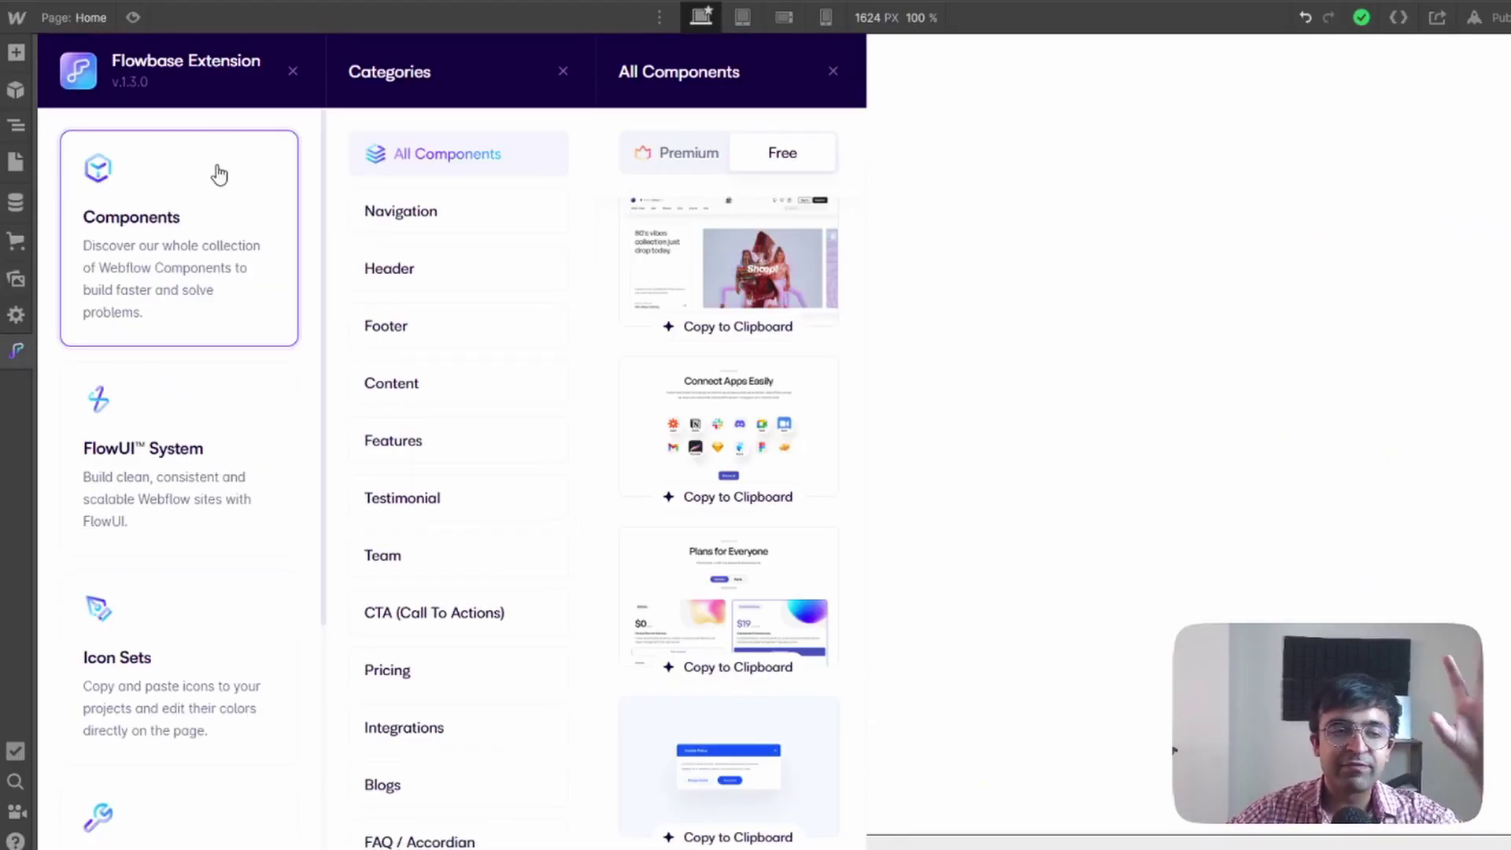
Step: Browse Flowbase's free components and copy the dark 'Choose Your Best Plan' pricing card
scroll(217, 328, "down", 4)
scroll(218, 328, "up", 4)
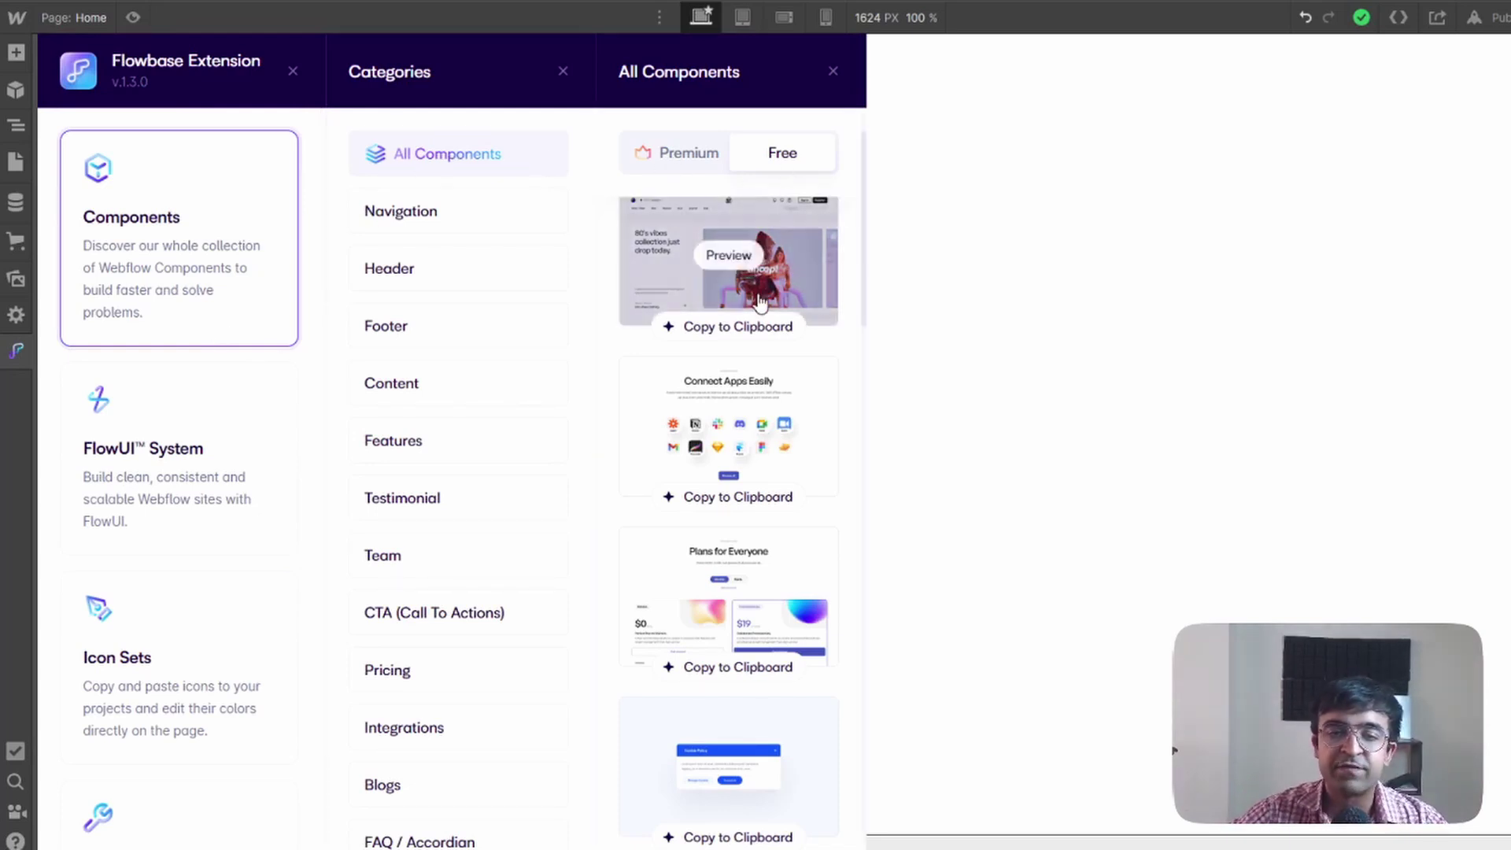
scroll(669, 169, "down", 10)
left_click(696, 155)
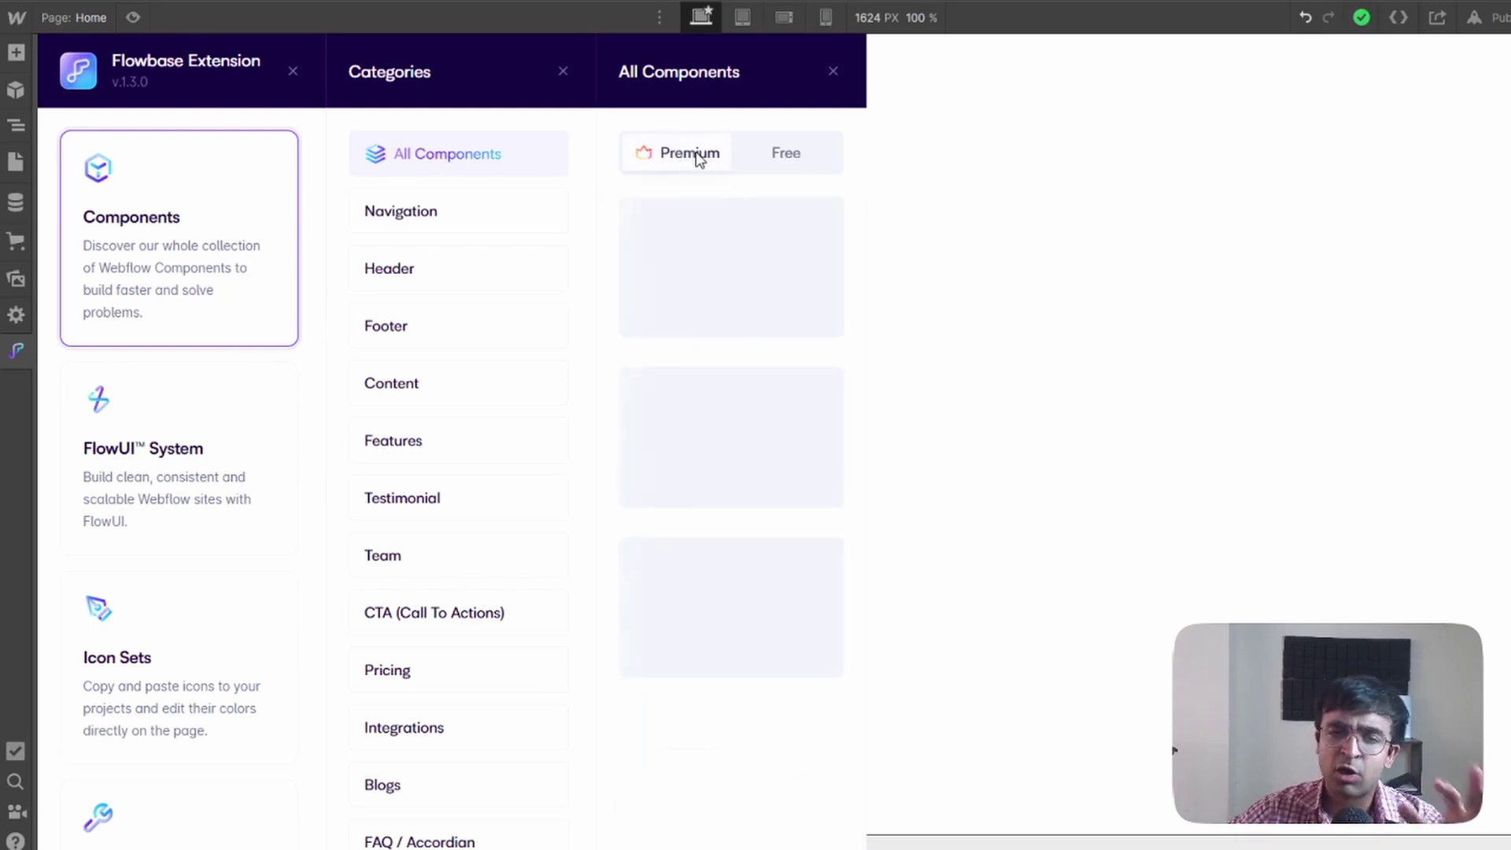
left_click(775, 153)
scroll(775, 496, "down", 1)
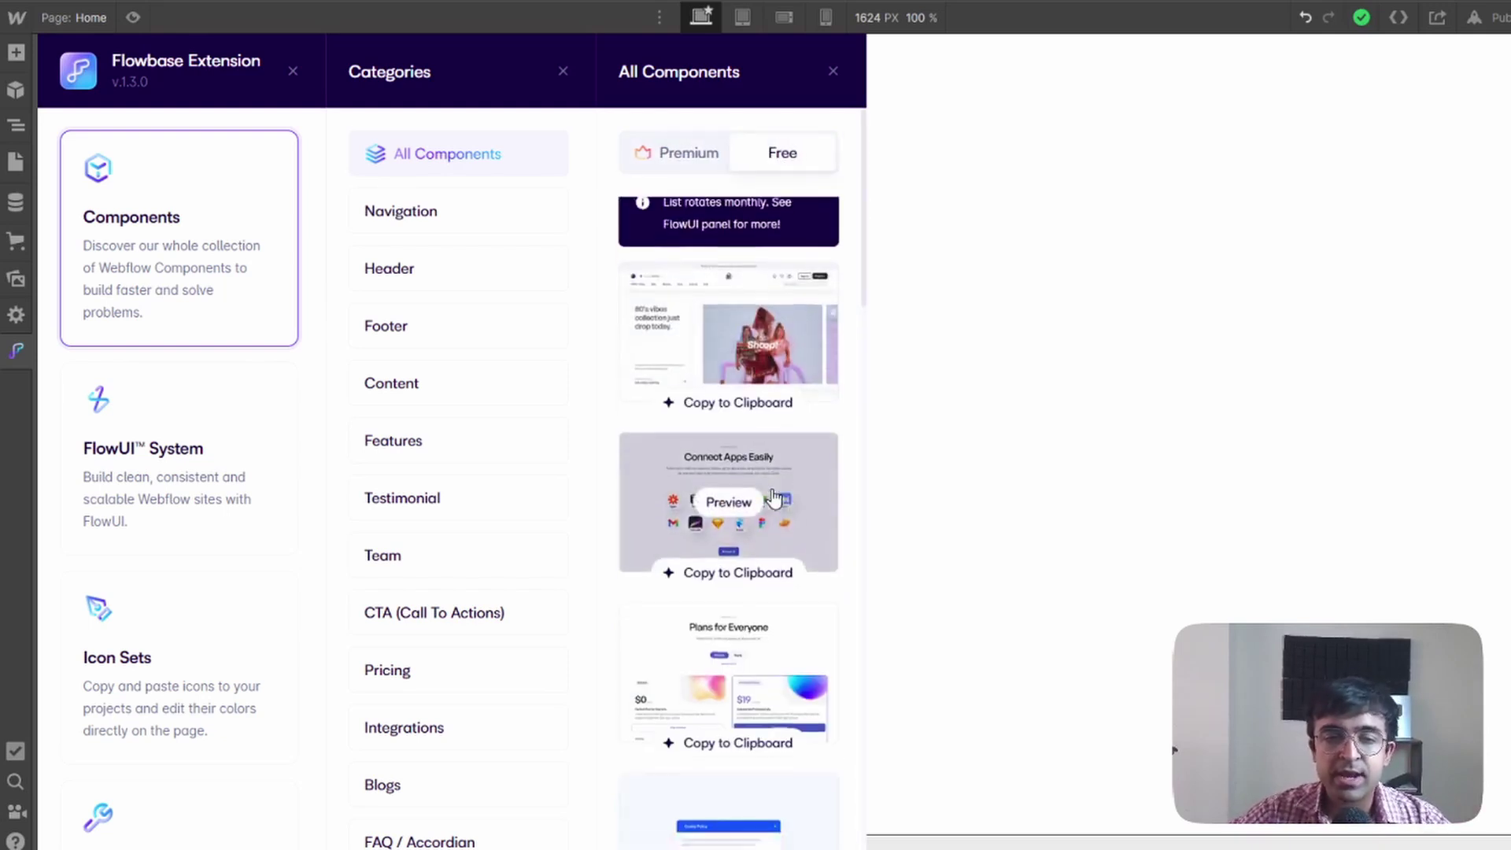
scroll(774, 498, "down", 10)
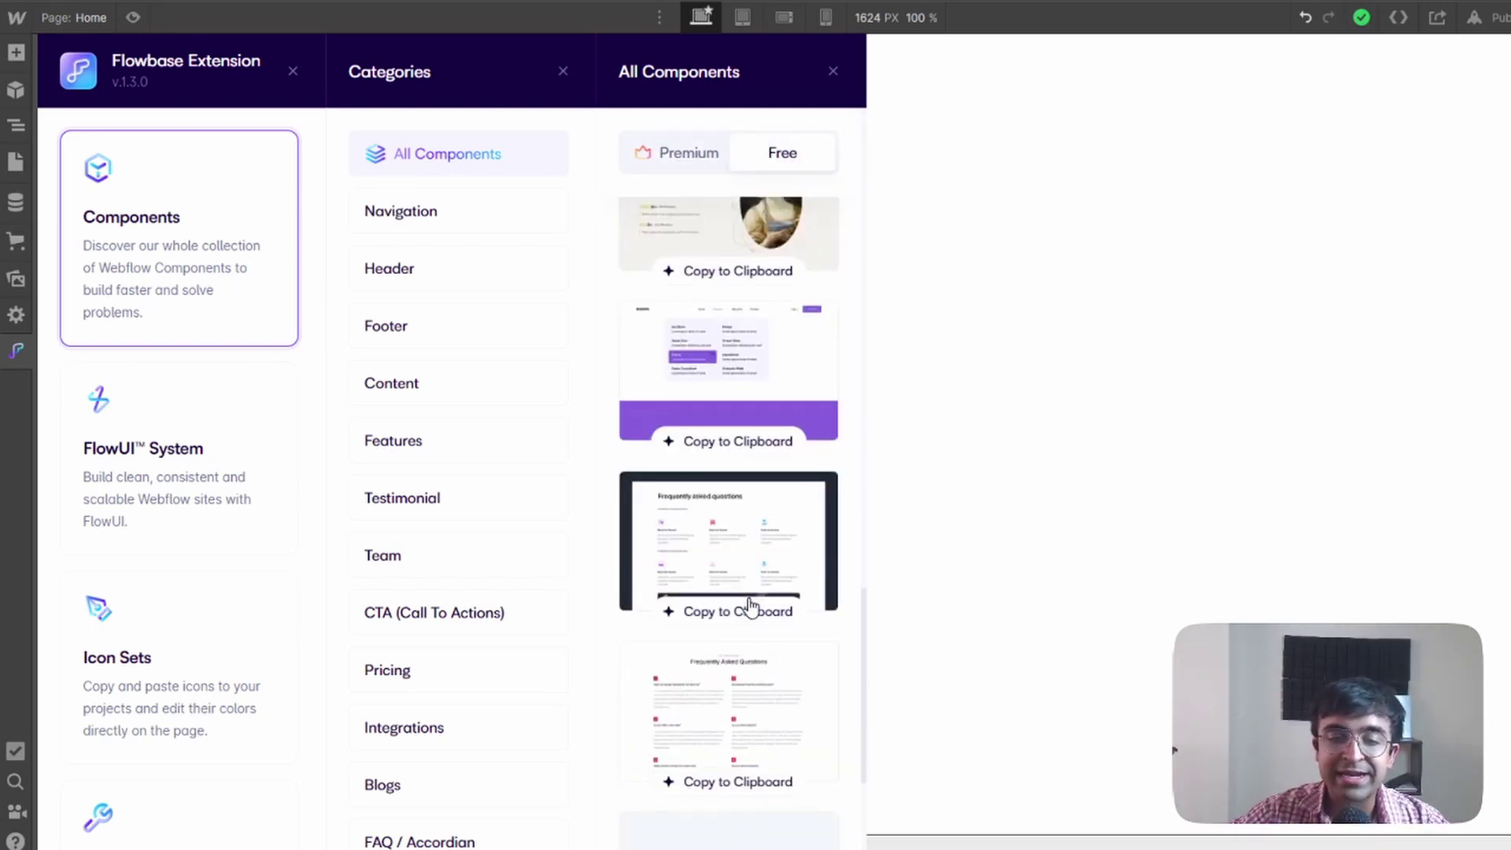
scroll(750, 606, "up", 5)
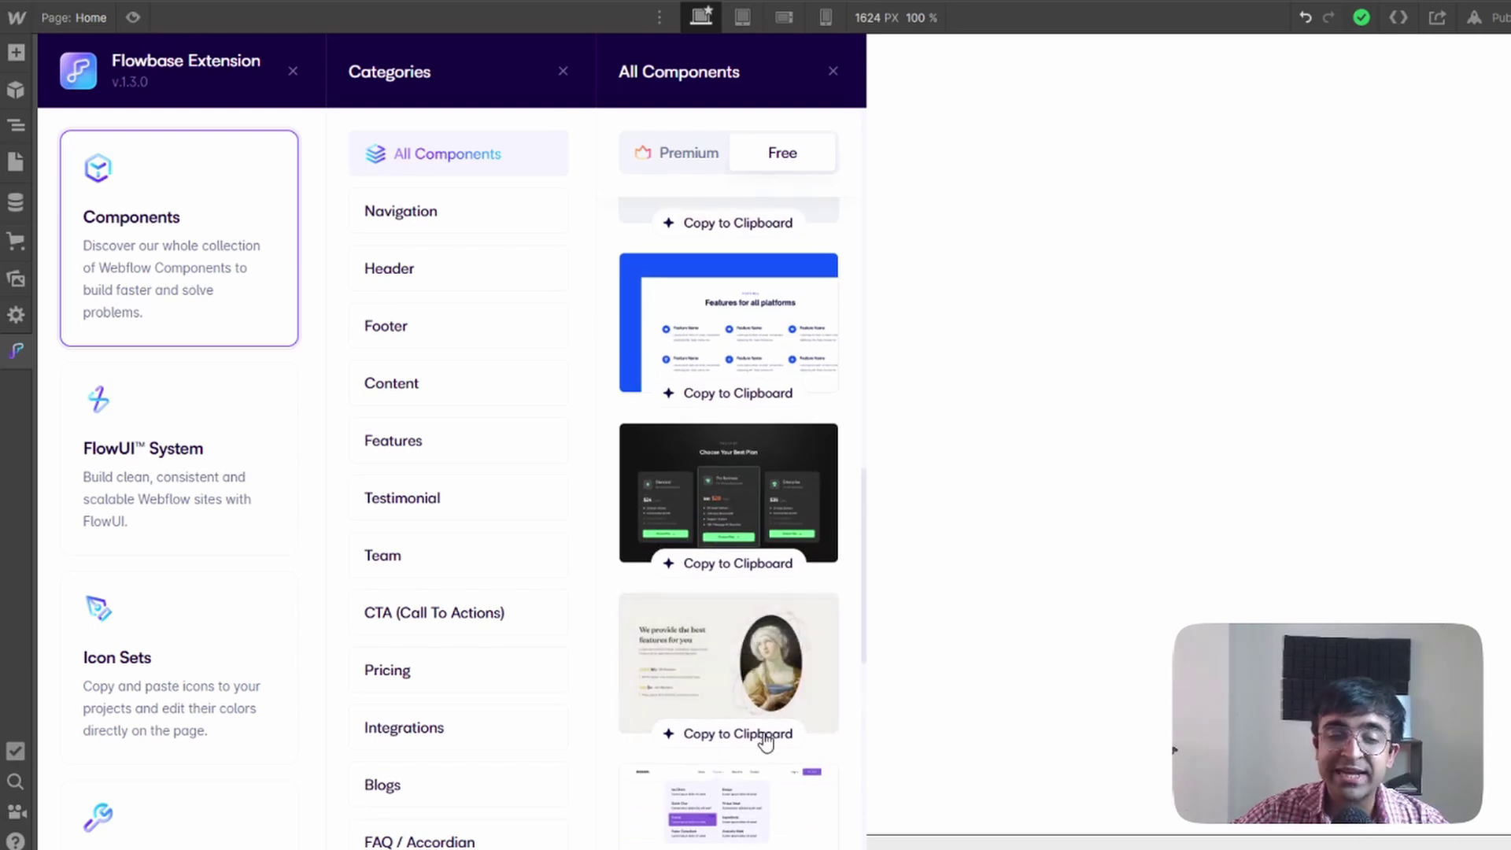
left_click(778, 565)
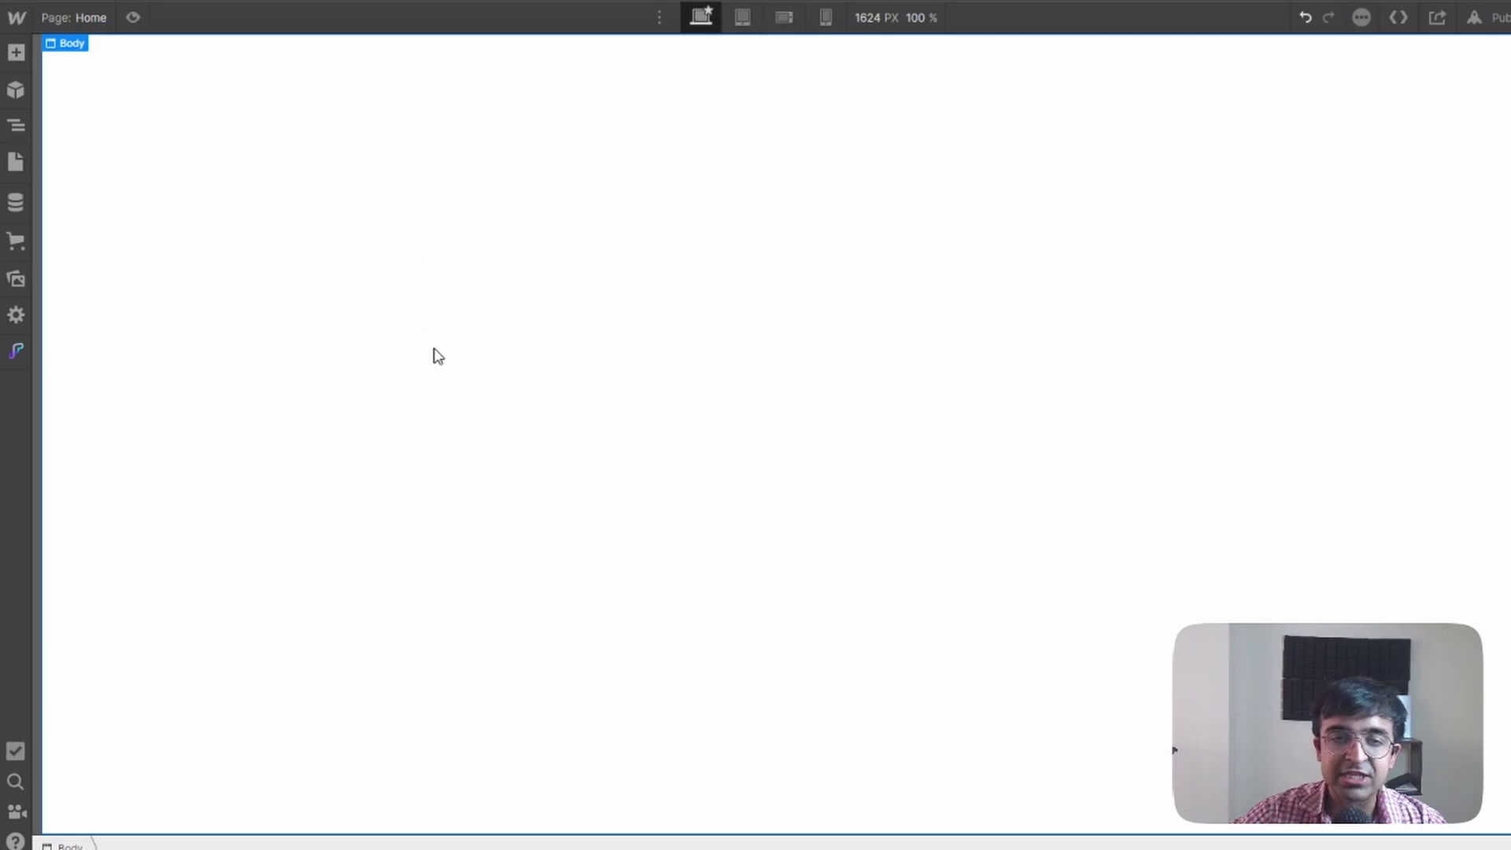
Step: Paste the copied dark pricing section onto the page
key("ctrl+v")
scroll(438, 356, "down", 6)
scroll(438, 356, "up", 3)
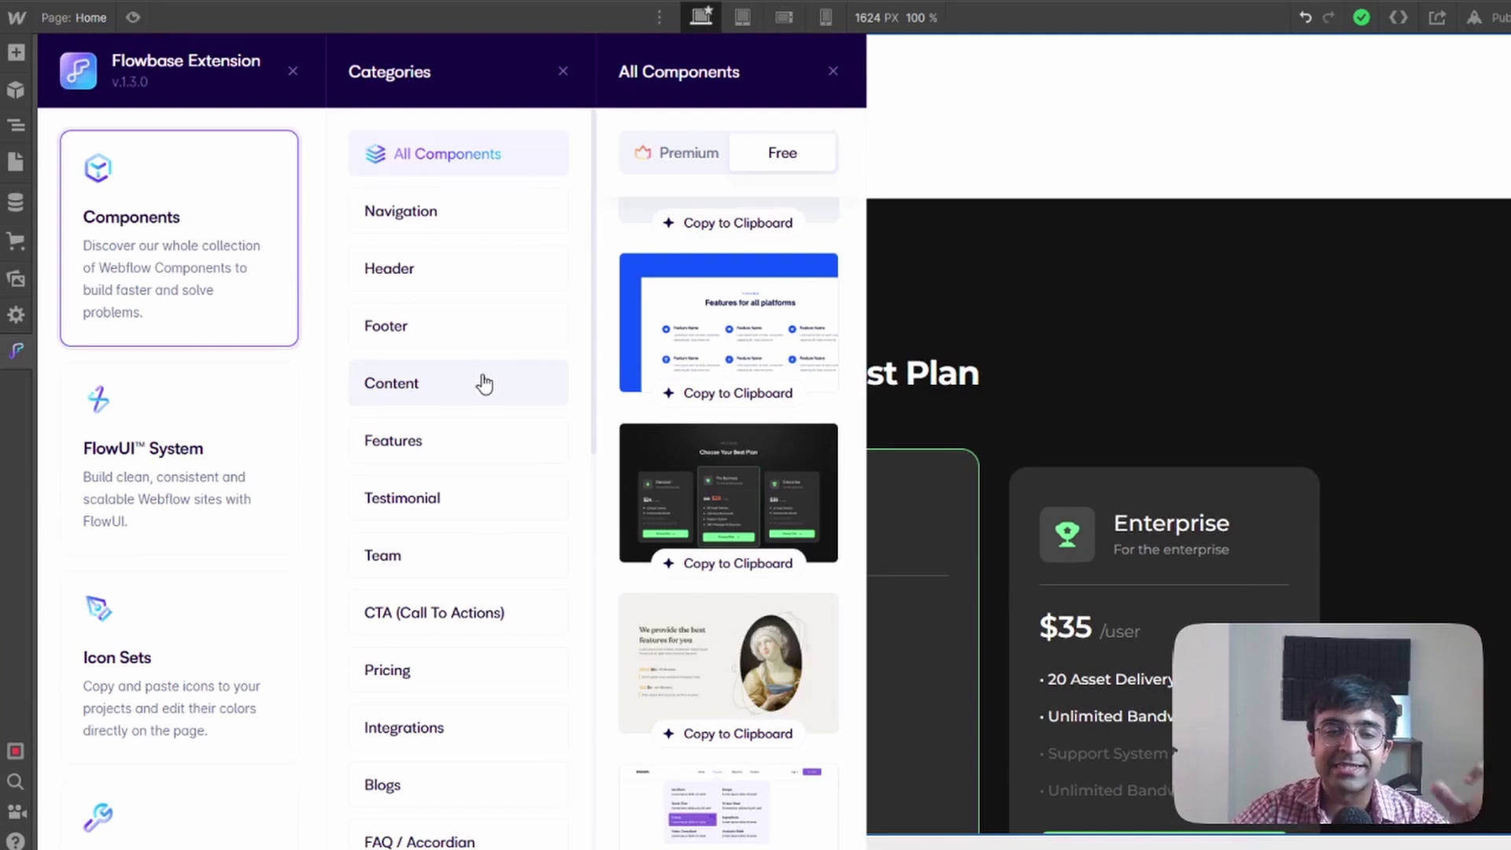
Step: Copy the second Team component from Flowbase and paste the Our Team section into the page
left_click(432, 441)
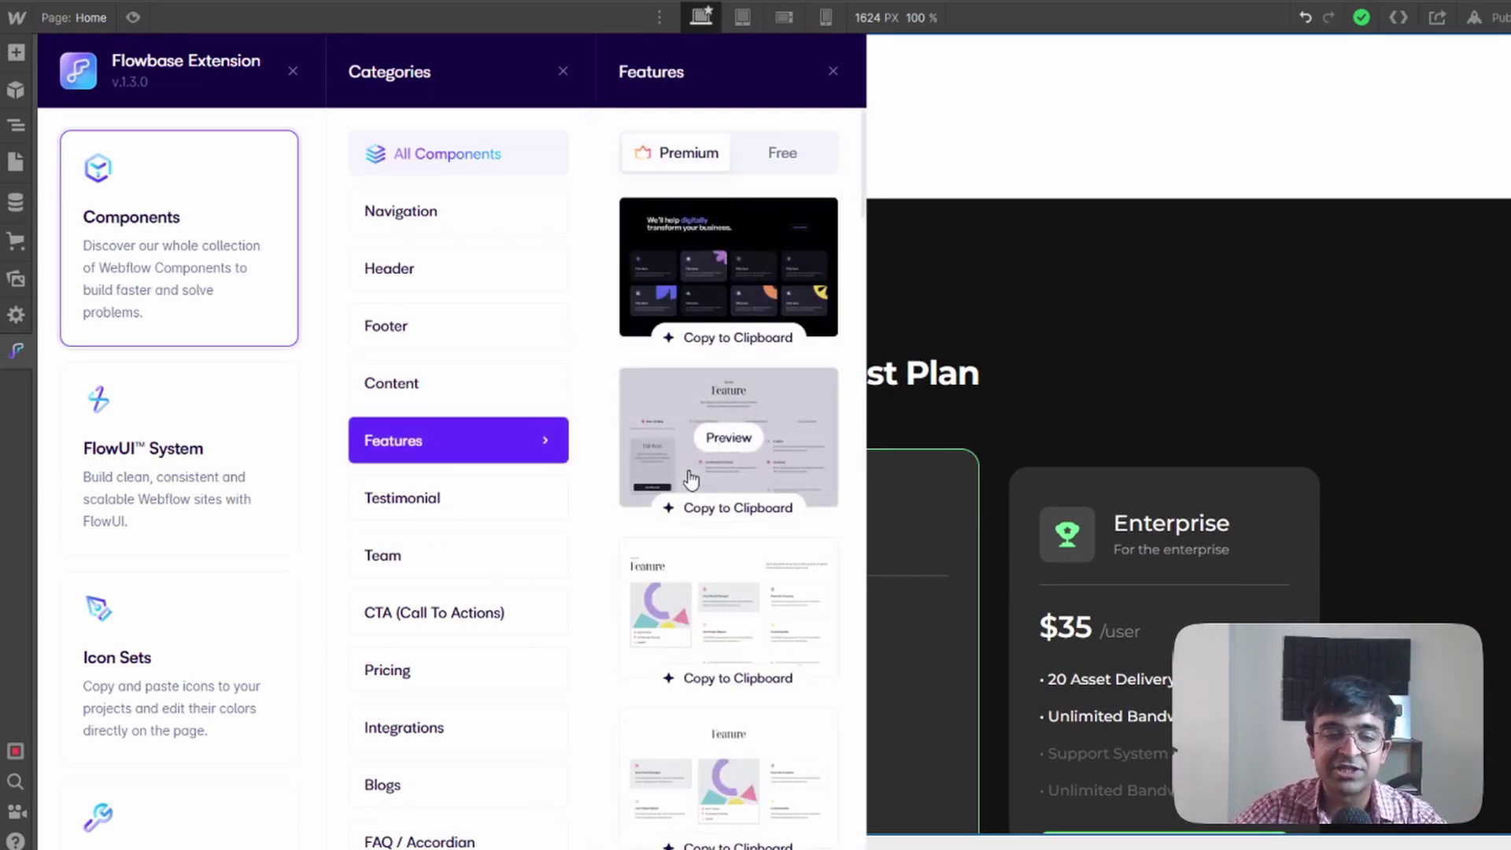
left_click(437, 551)
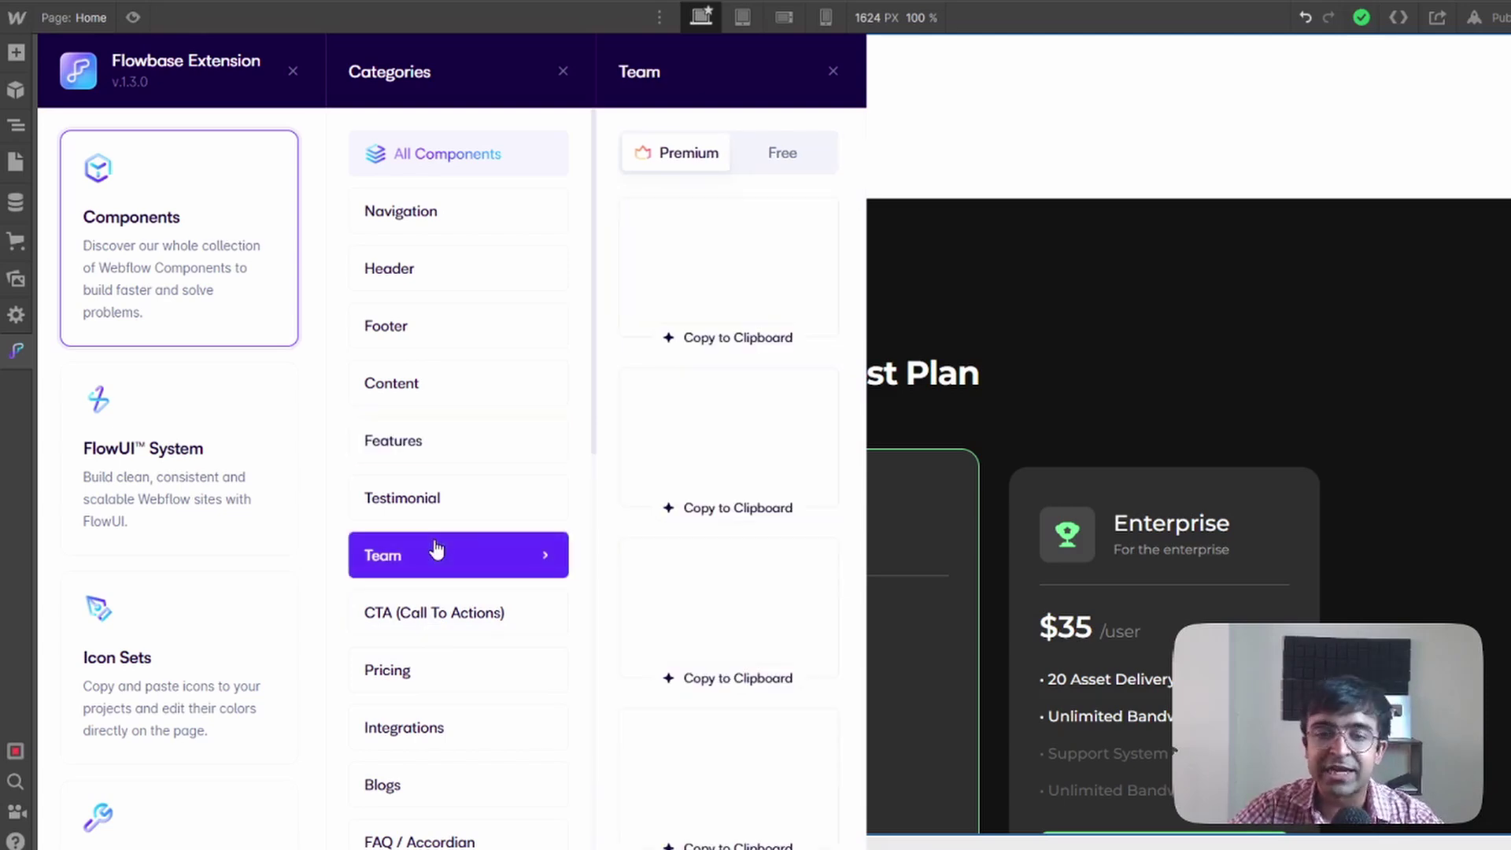
left_click(743, 509)
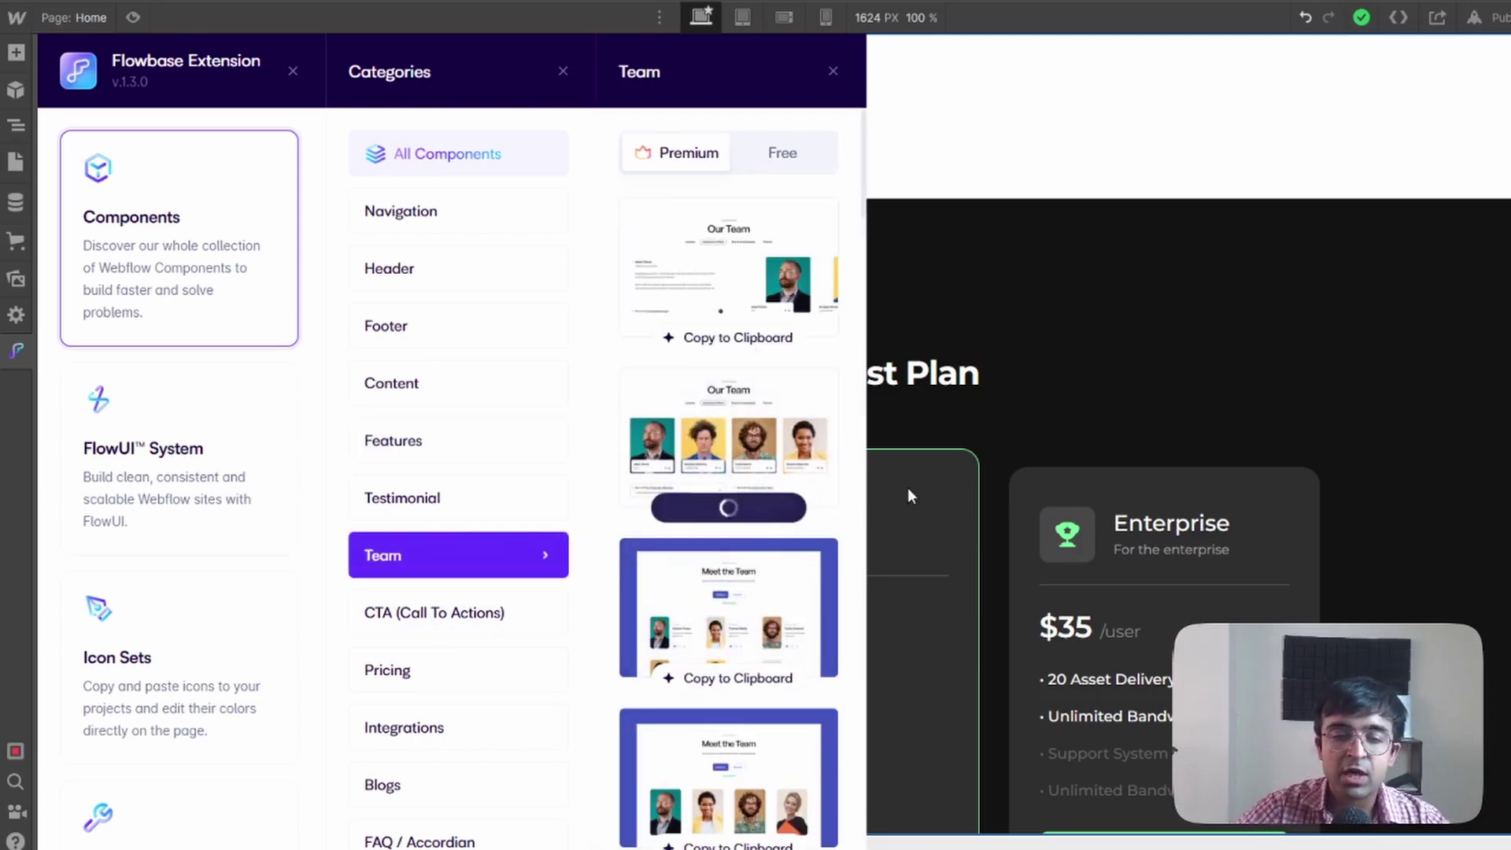
scroll(1259, 351, "down", 10)
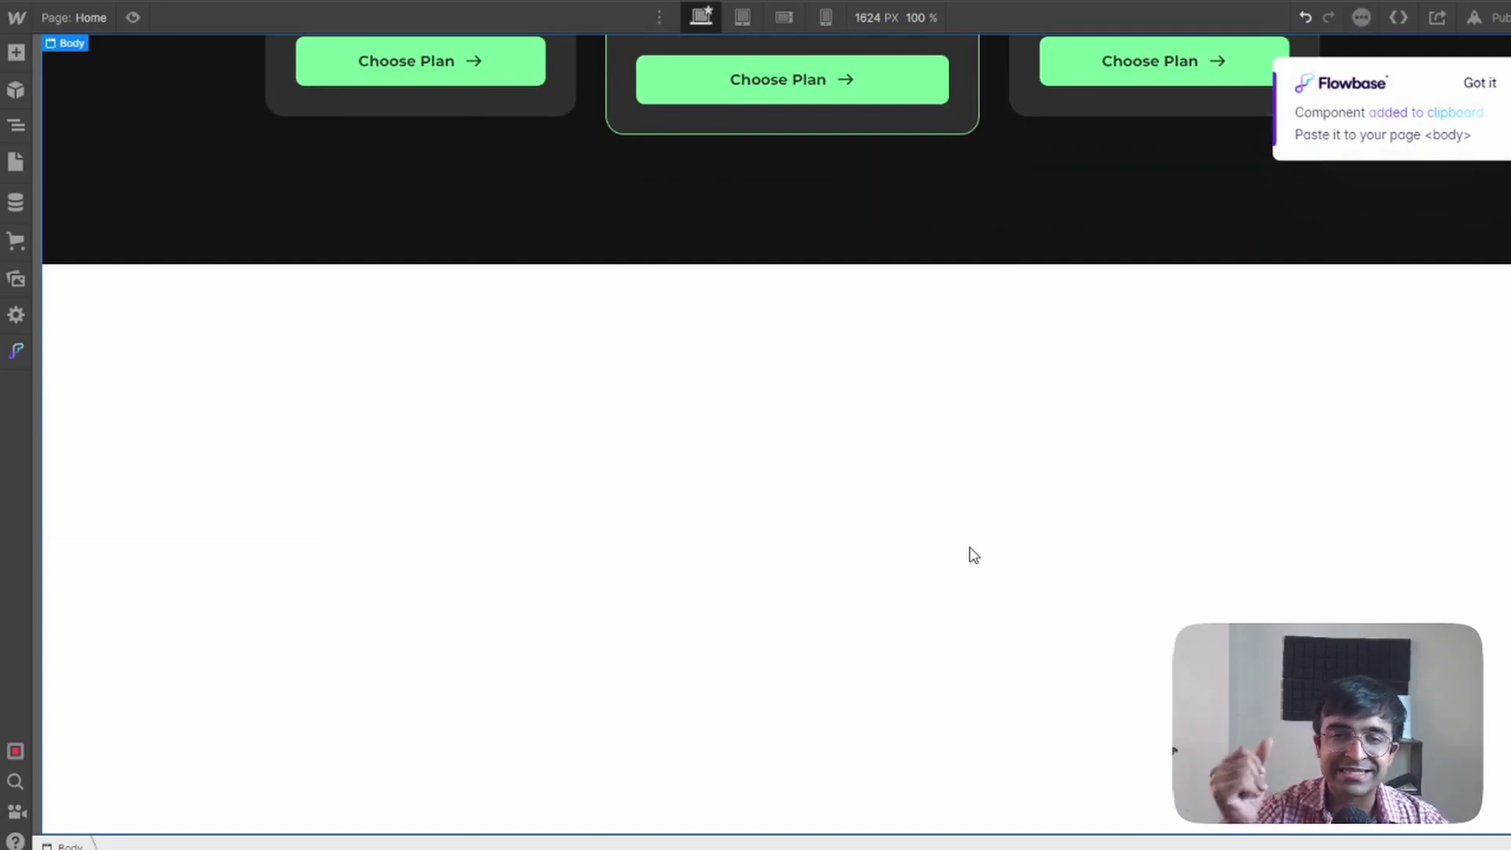
key("ctrl+v")
Step: Preview the page and switch the Our Team tabs between Executive Officer, other groups and Leaders
key("ctrl+shift+p")
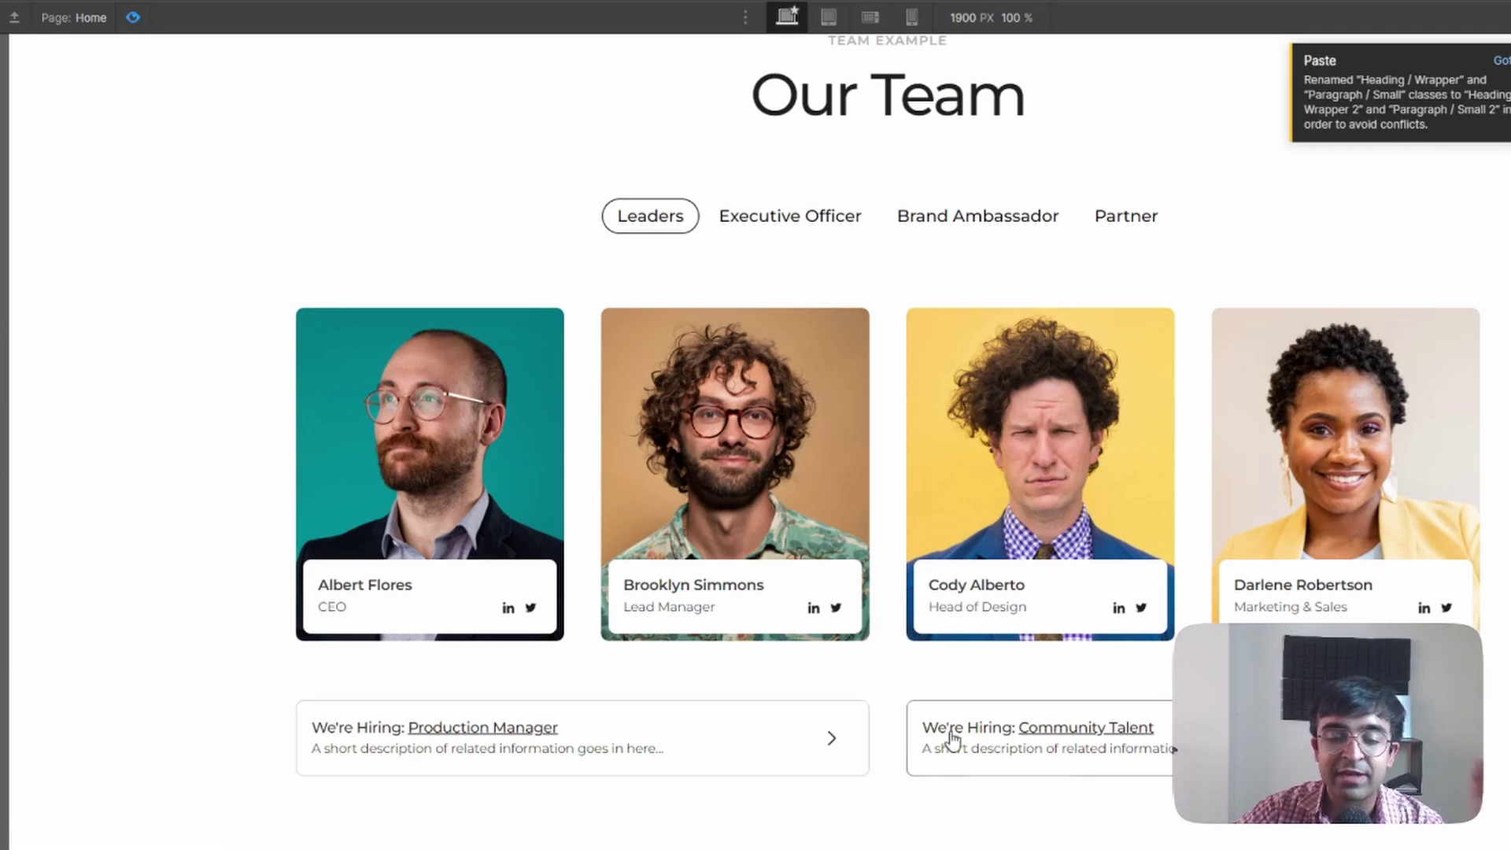
left_click(771, 219)
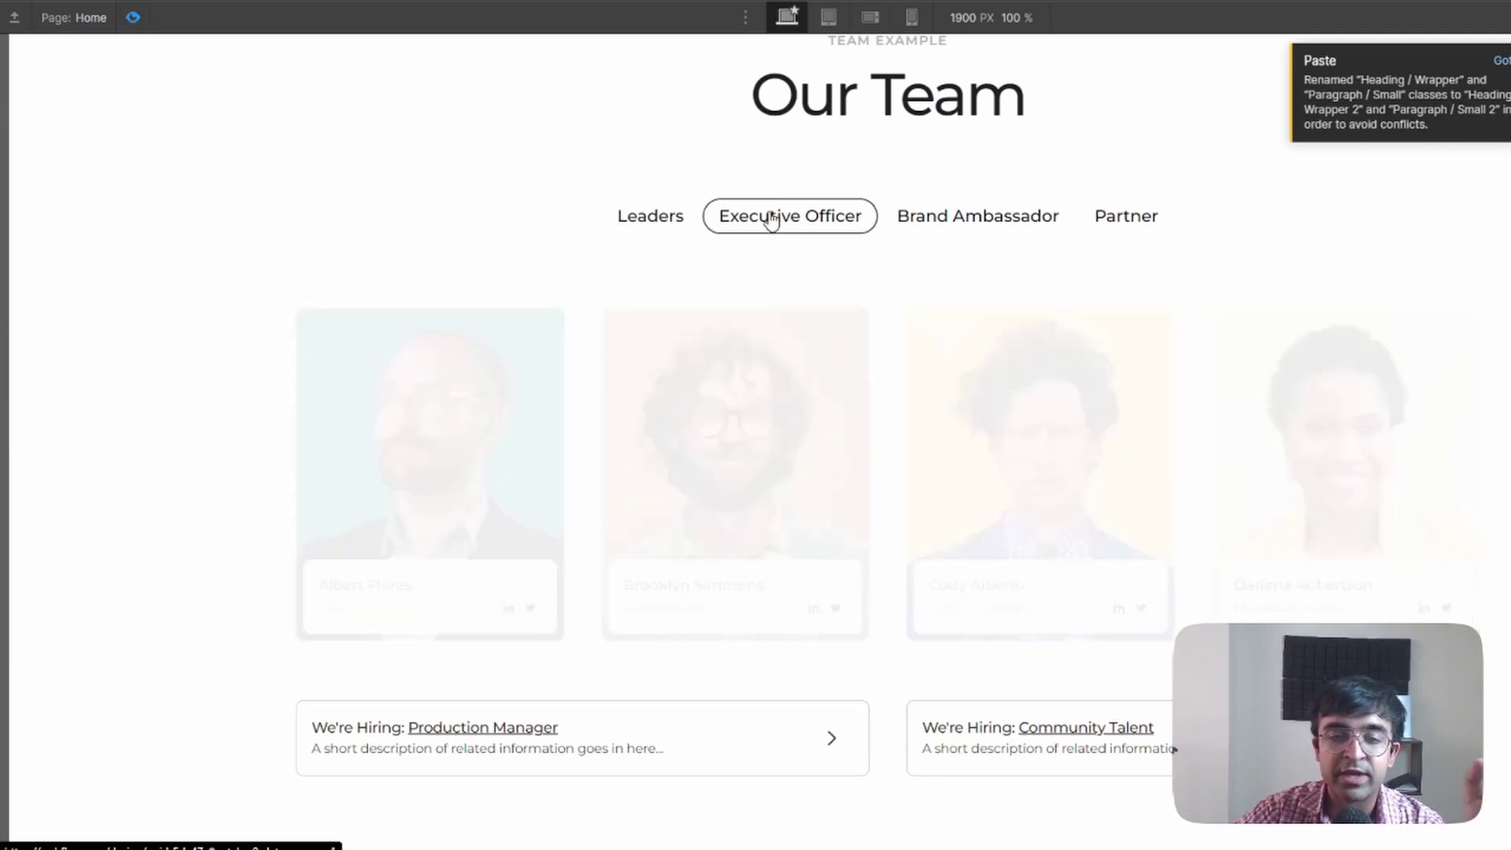
left_click(952, 229)
left_click(1150, 228)
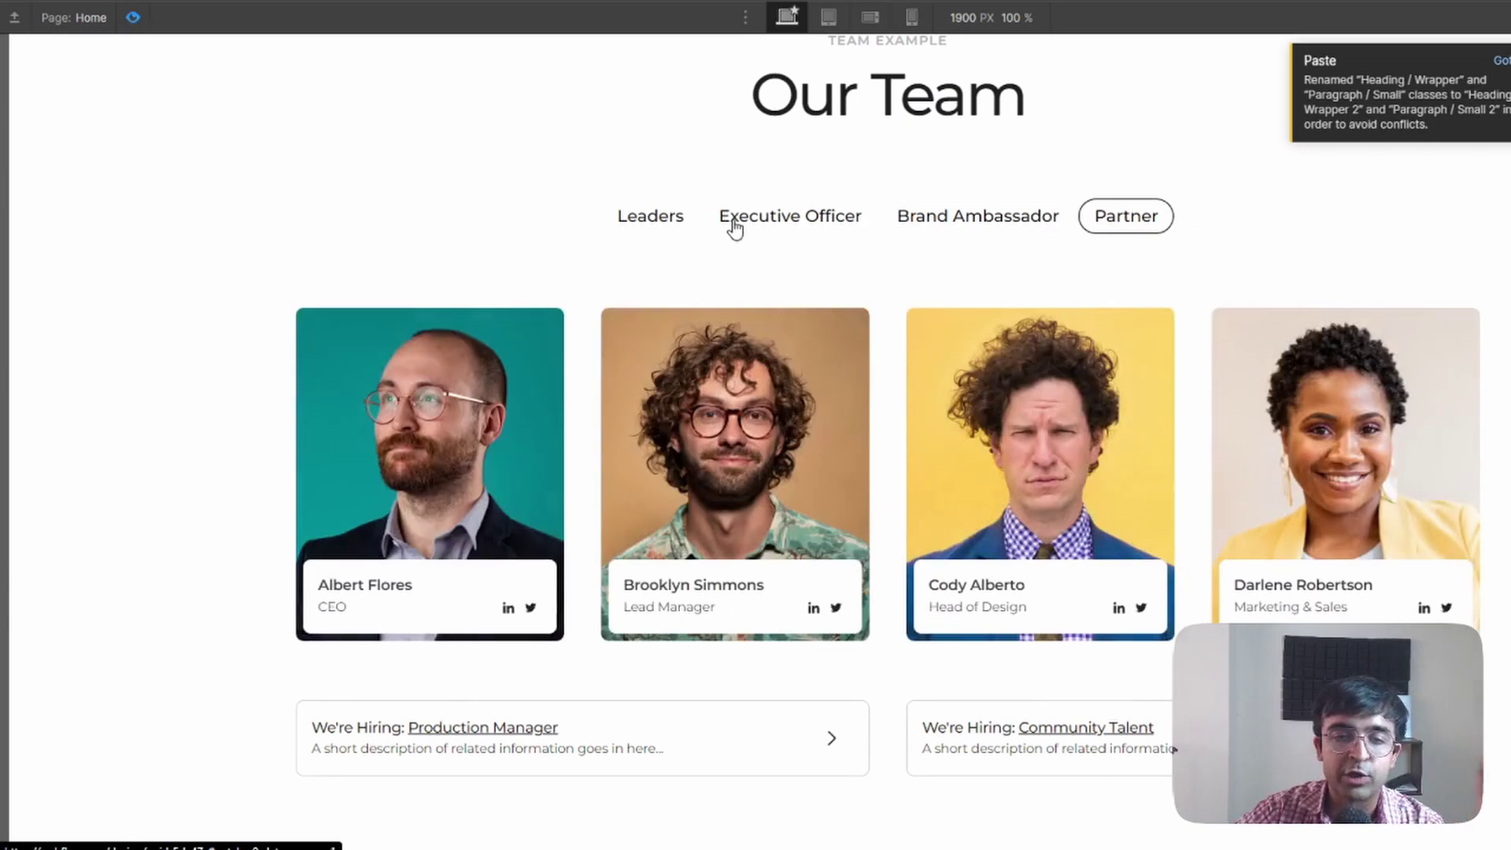
left_click(735, 226)
left_click(627, 227)
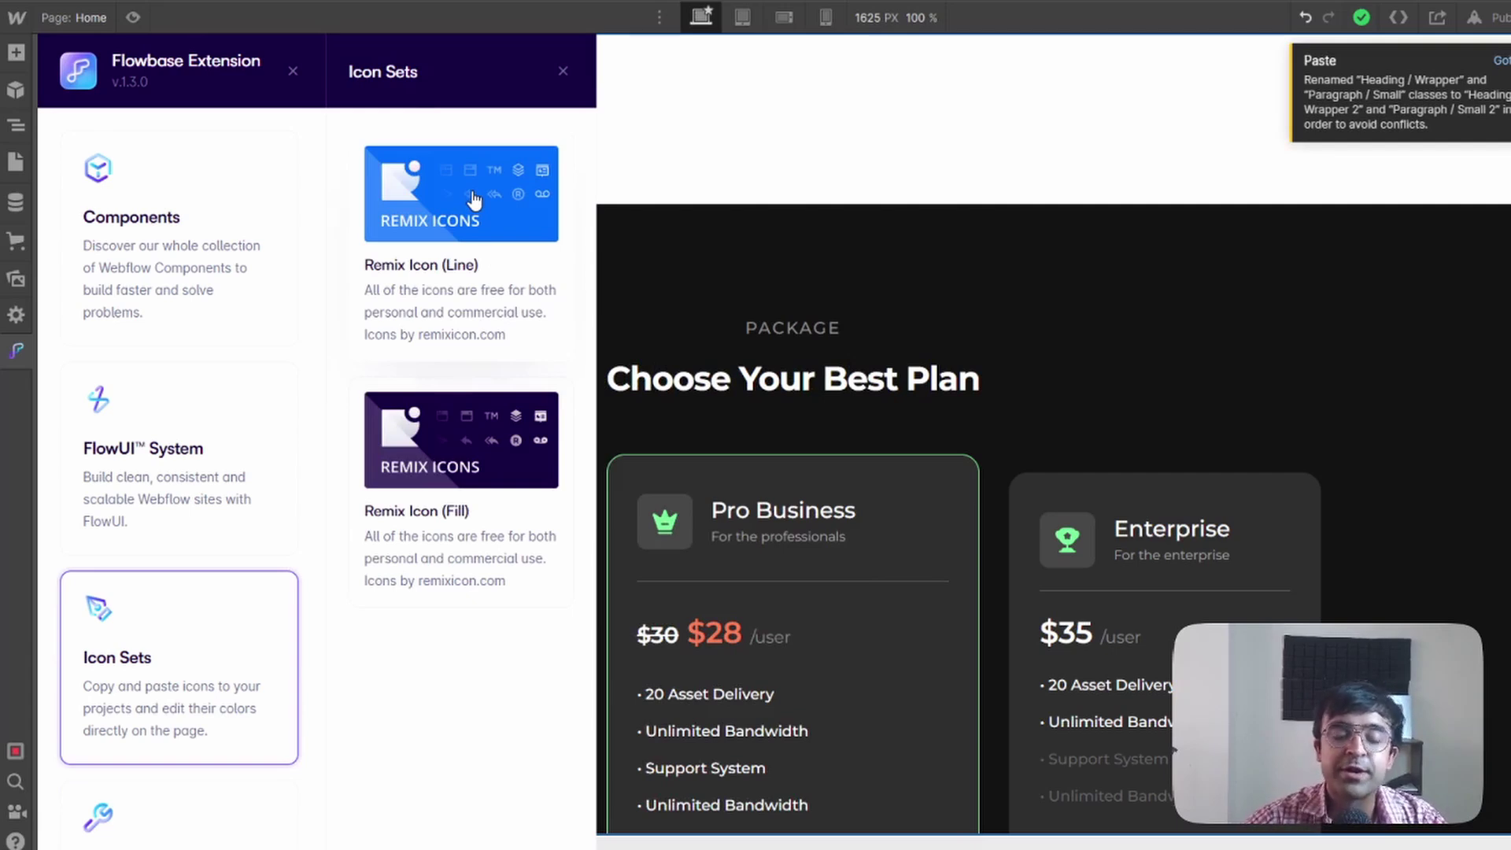
Step: Open the Remix Icon (Line) set and copy its cloud icon to the clipboard
left_click(473, 199)
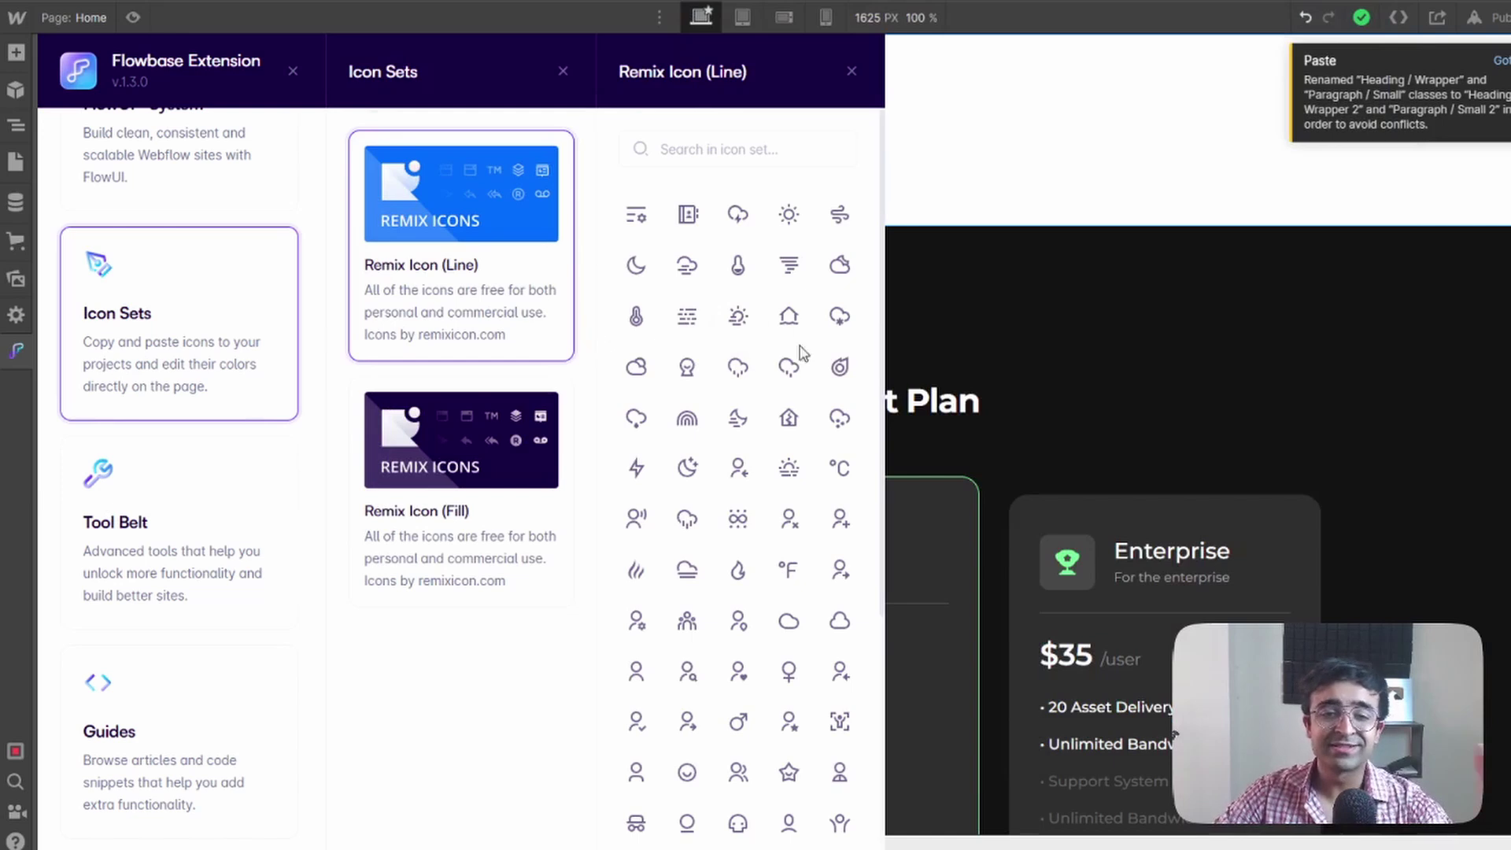
left_click(720, 149)
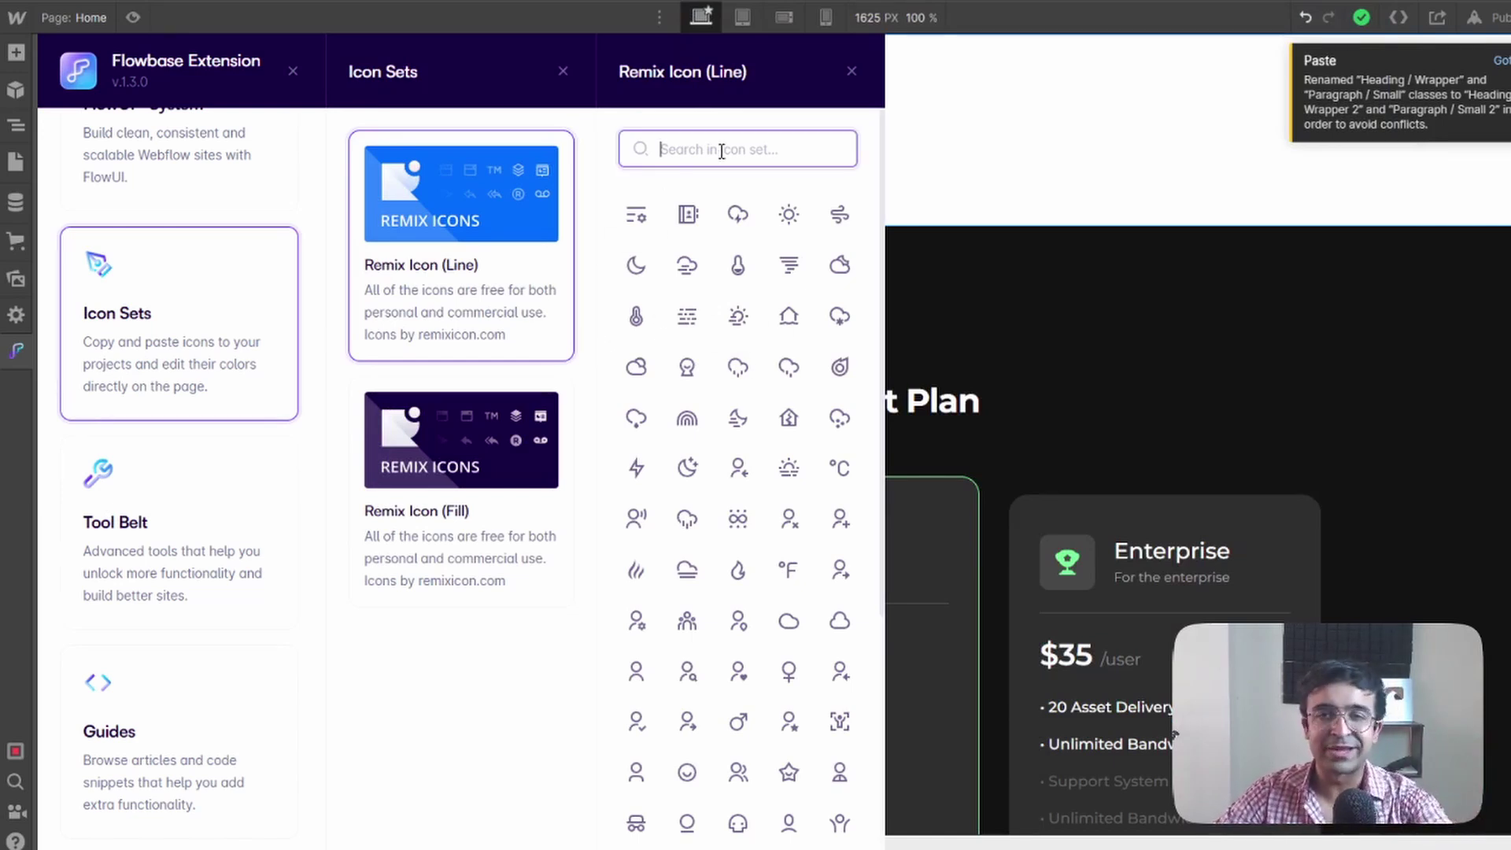
left_click(737, 222)
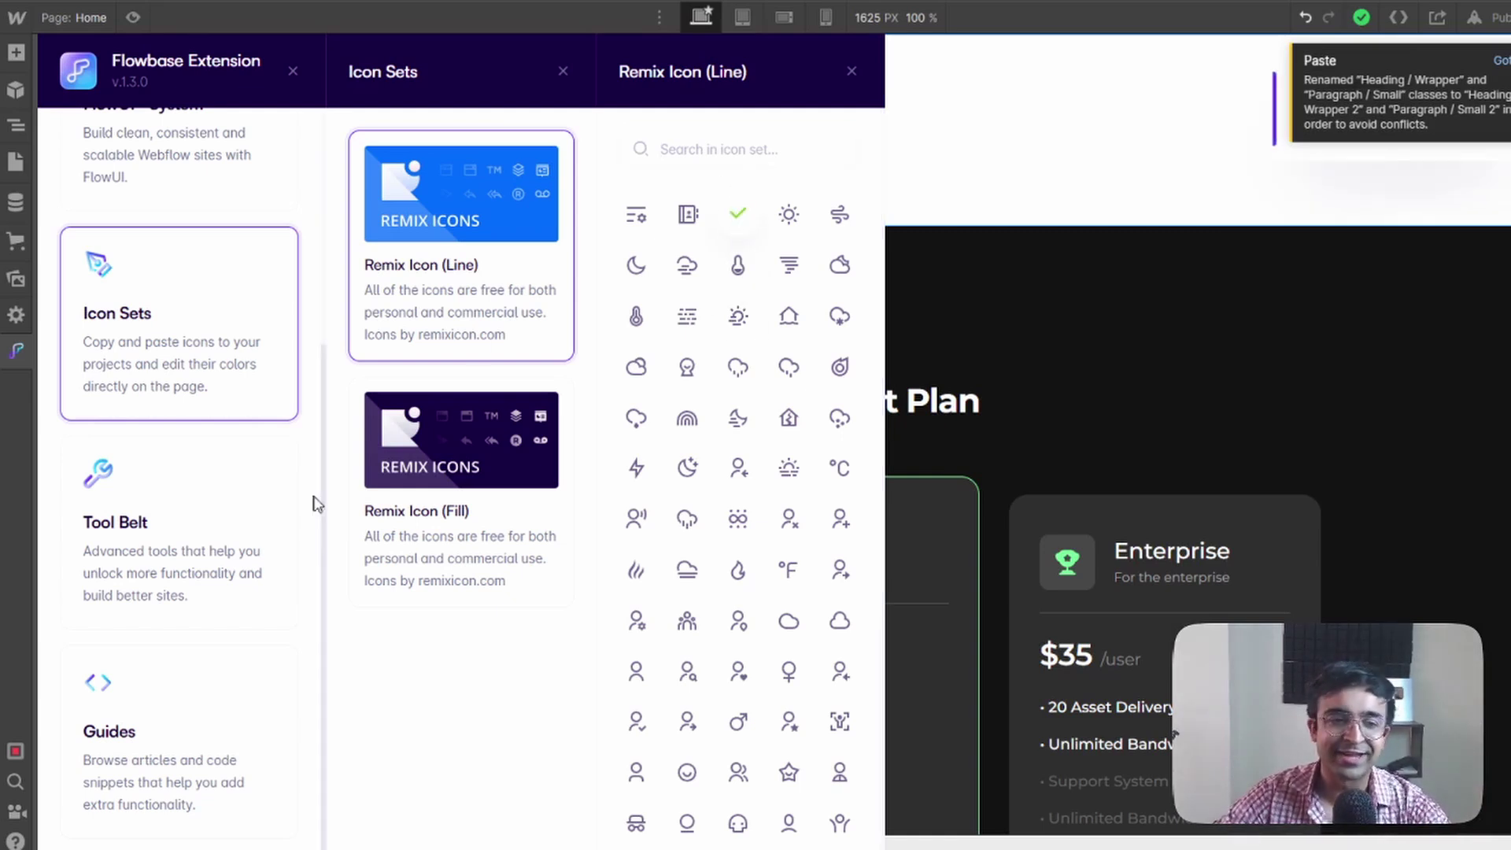
left_click(202, 546)
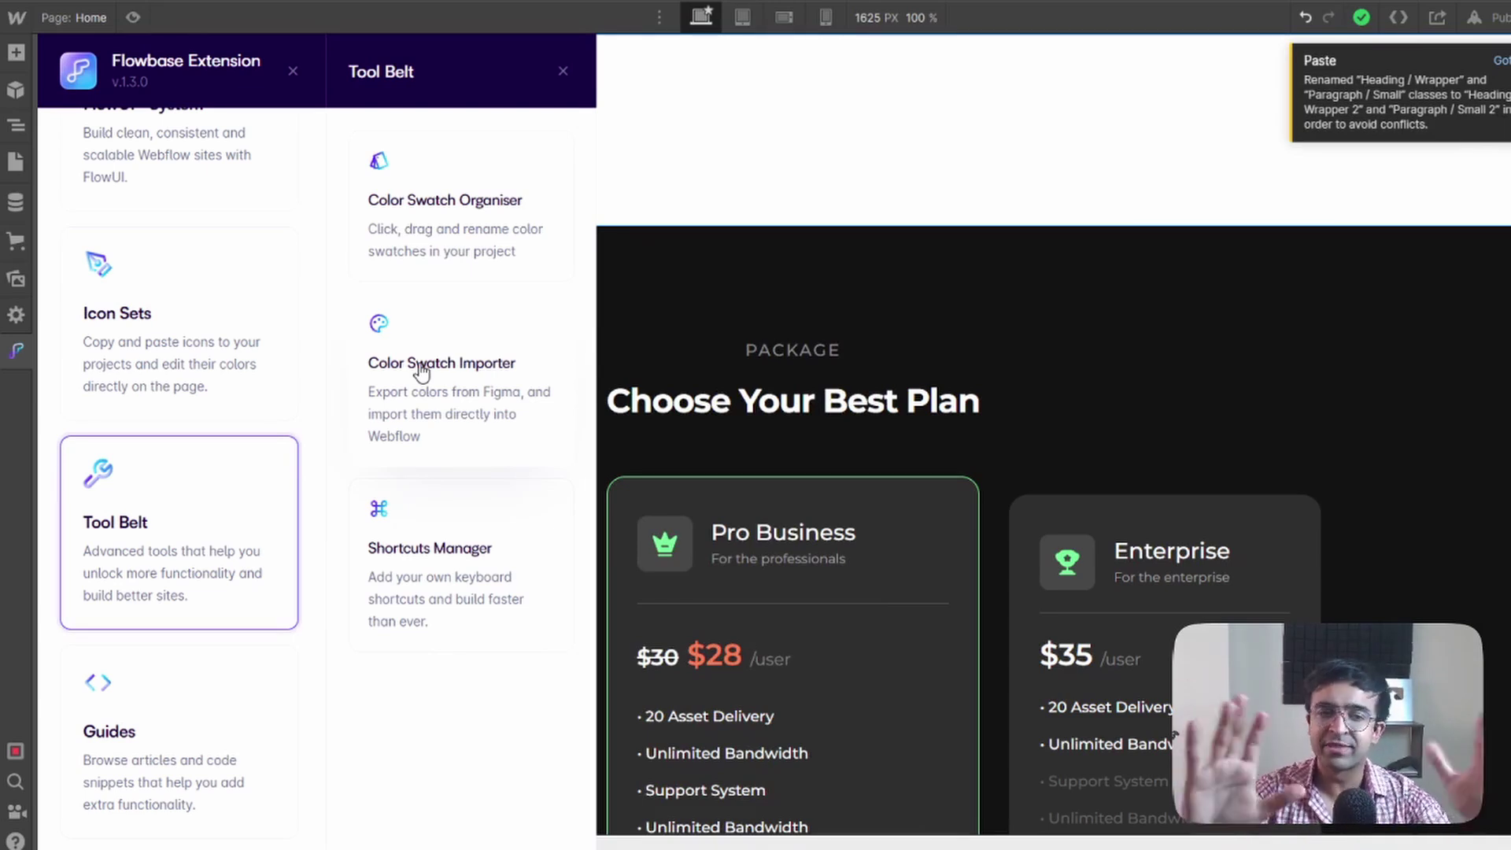
Step: Look over the Color Swatch Organiser and Color Swatch Importer, selecting the importer's description
left_click(500, 256)
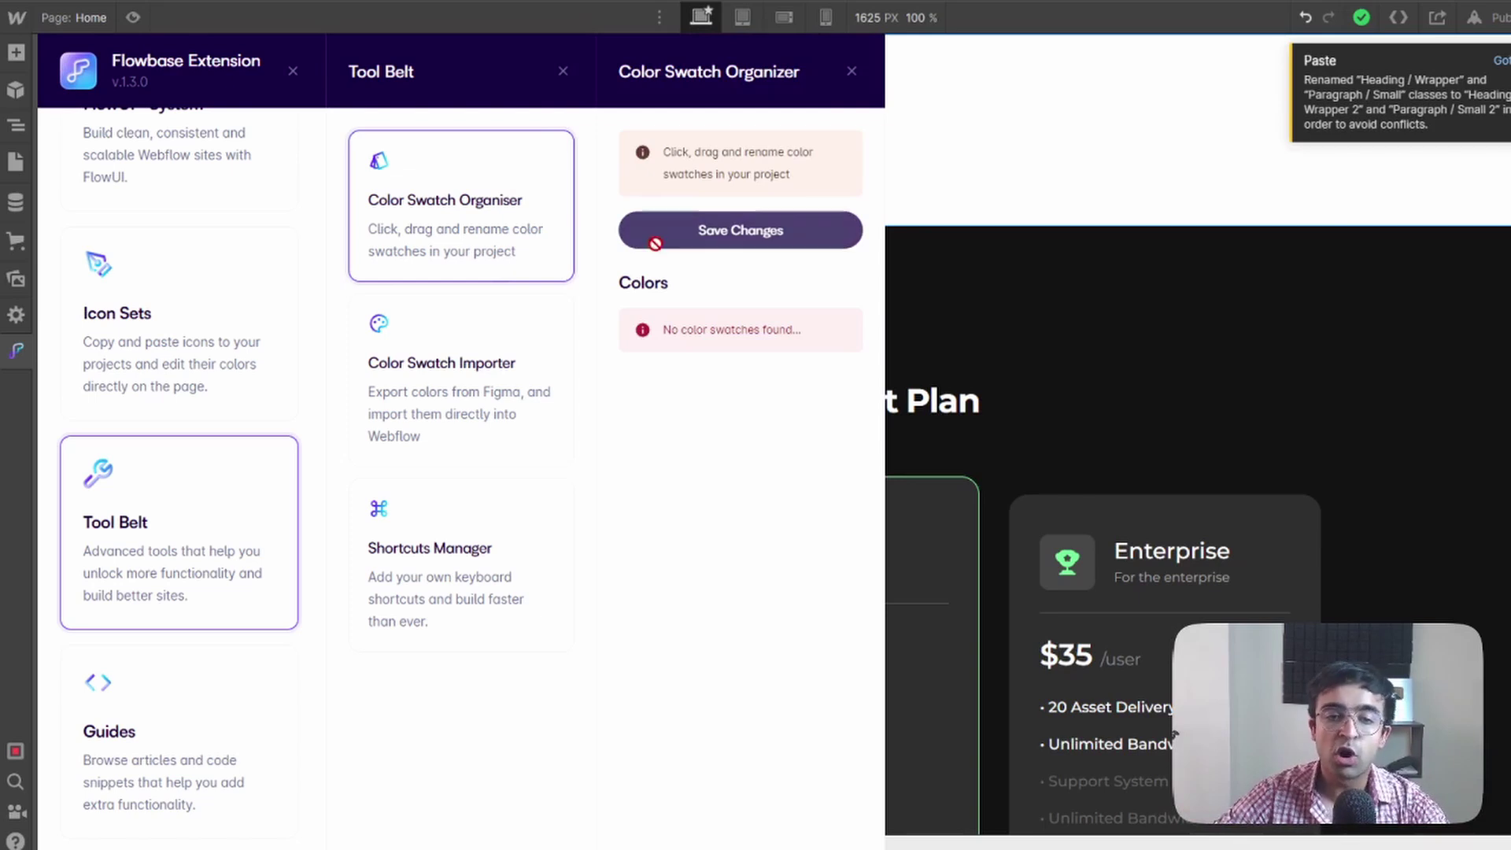
left_click(462, 378)
left_click_drag(661, 380, 631, 372)
left_click(709, 402)
left_click(661, 427)
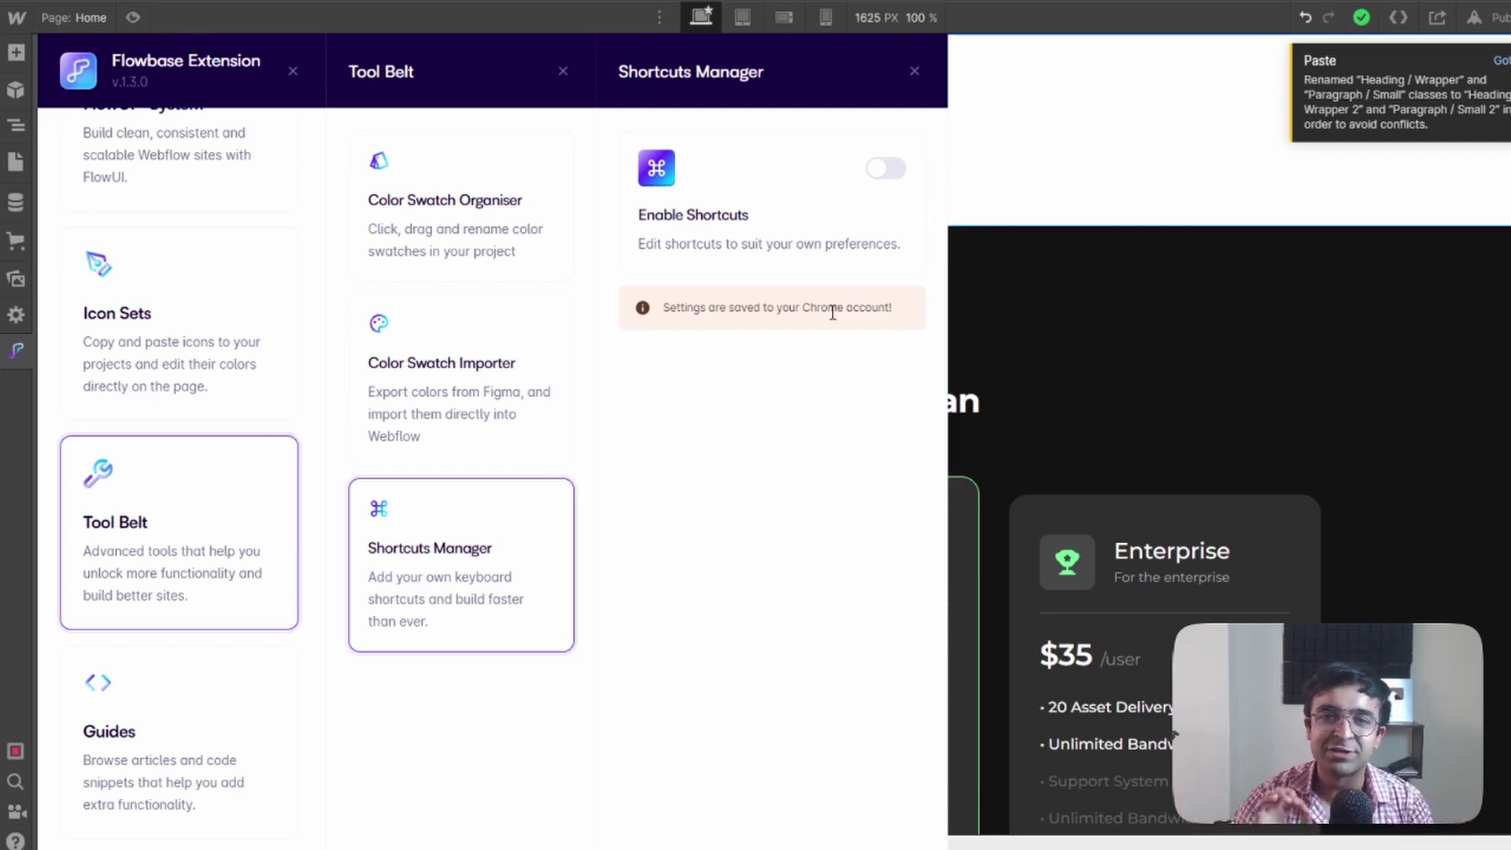
Step: Turn on Flowbase shortcuts and inspect the Add Section shortcut, leaving it unchanged
left_click(886, 170)
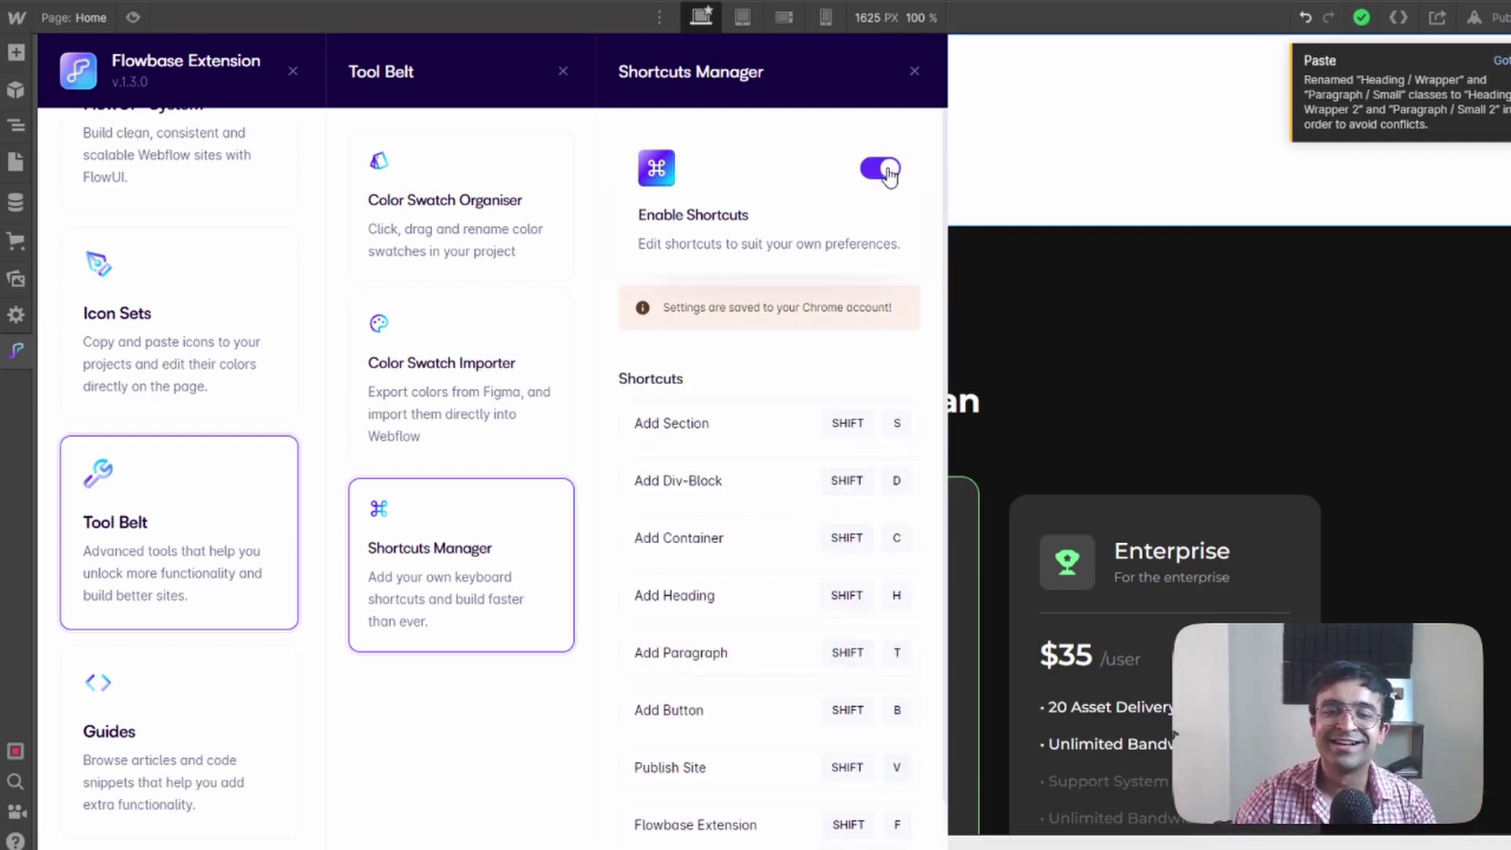
double_click(681, 422)
left_click(825, 432)
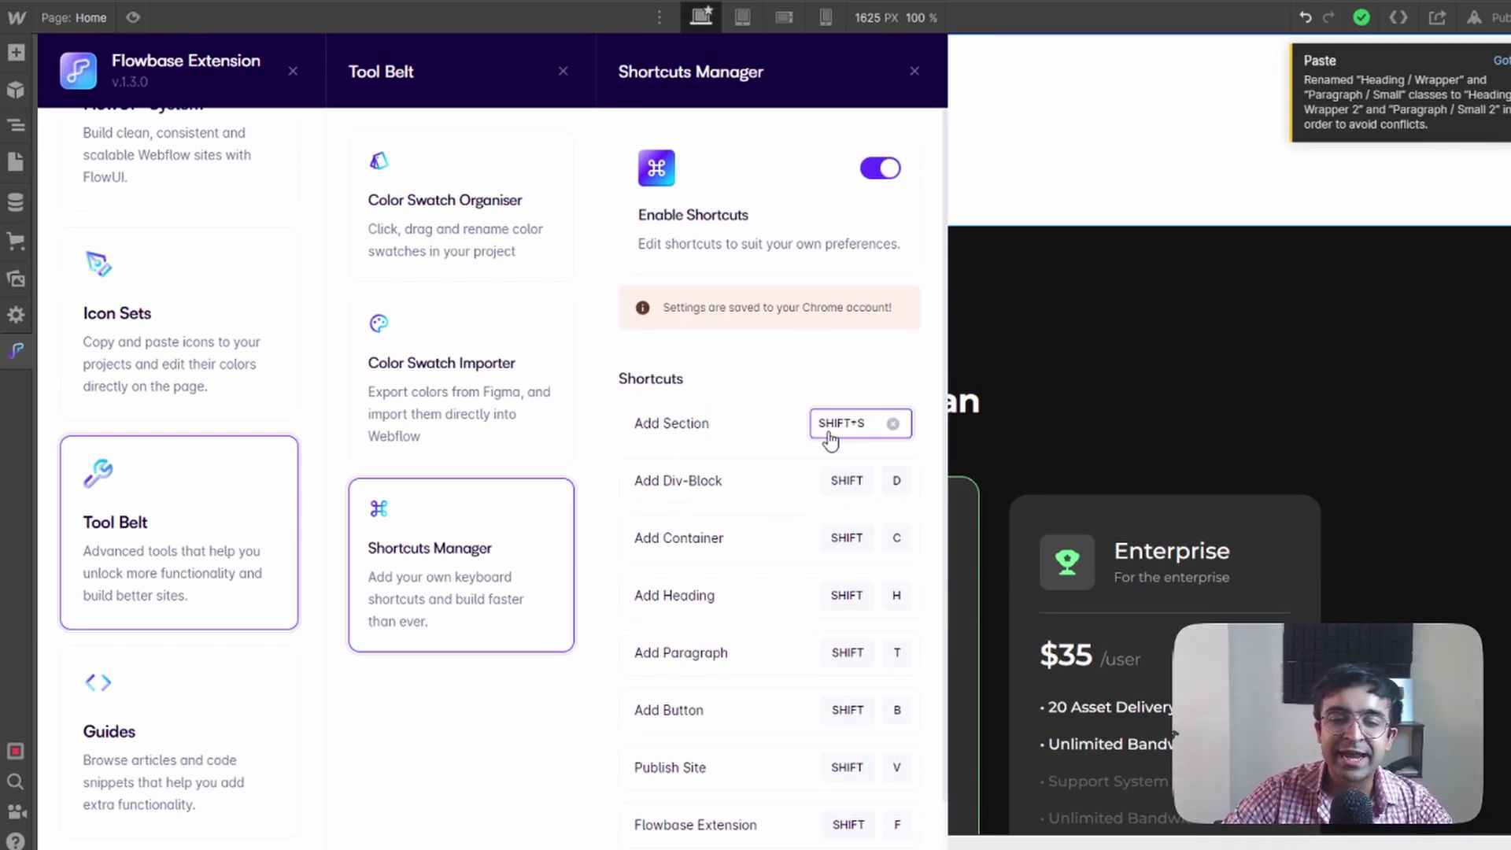
left_click(854, 435)
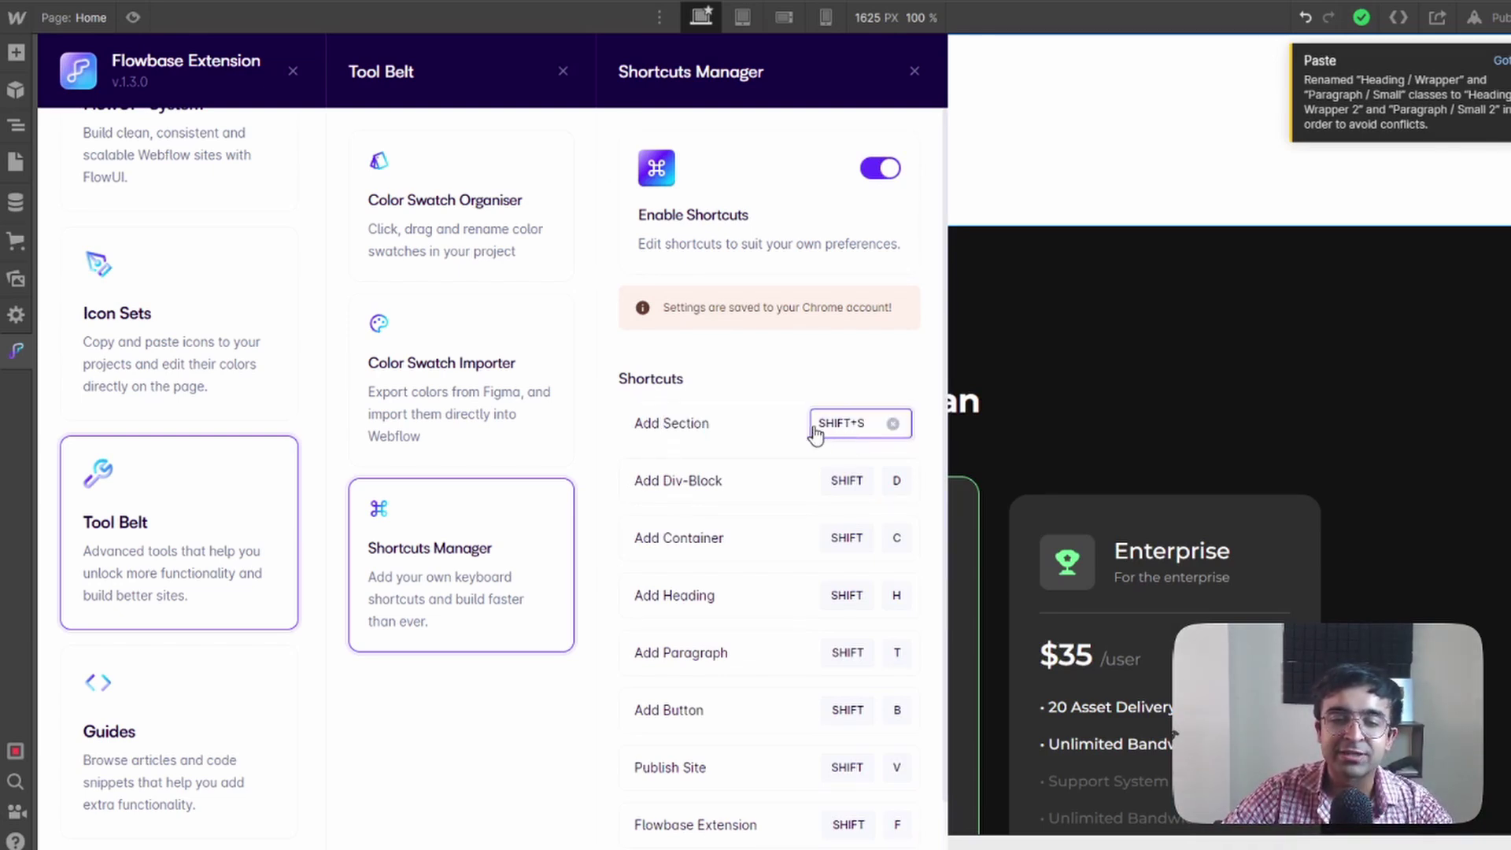
left_click(790, 439)
left_click(841, 435)
left_click_drag(819, 425, 865, 425)
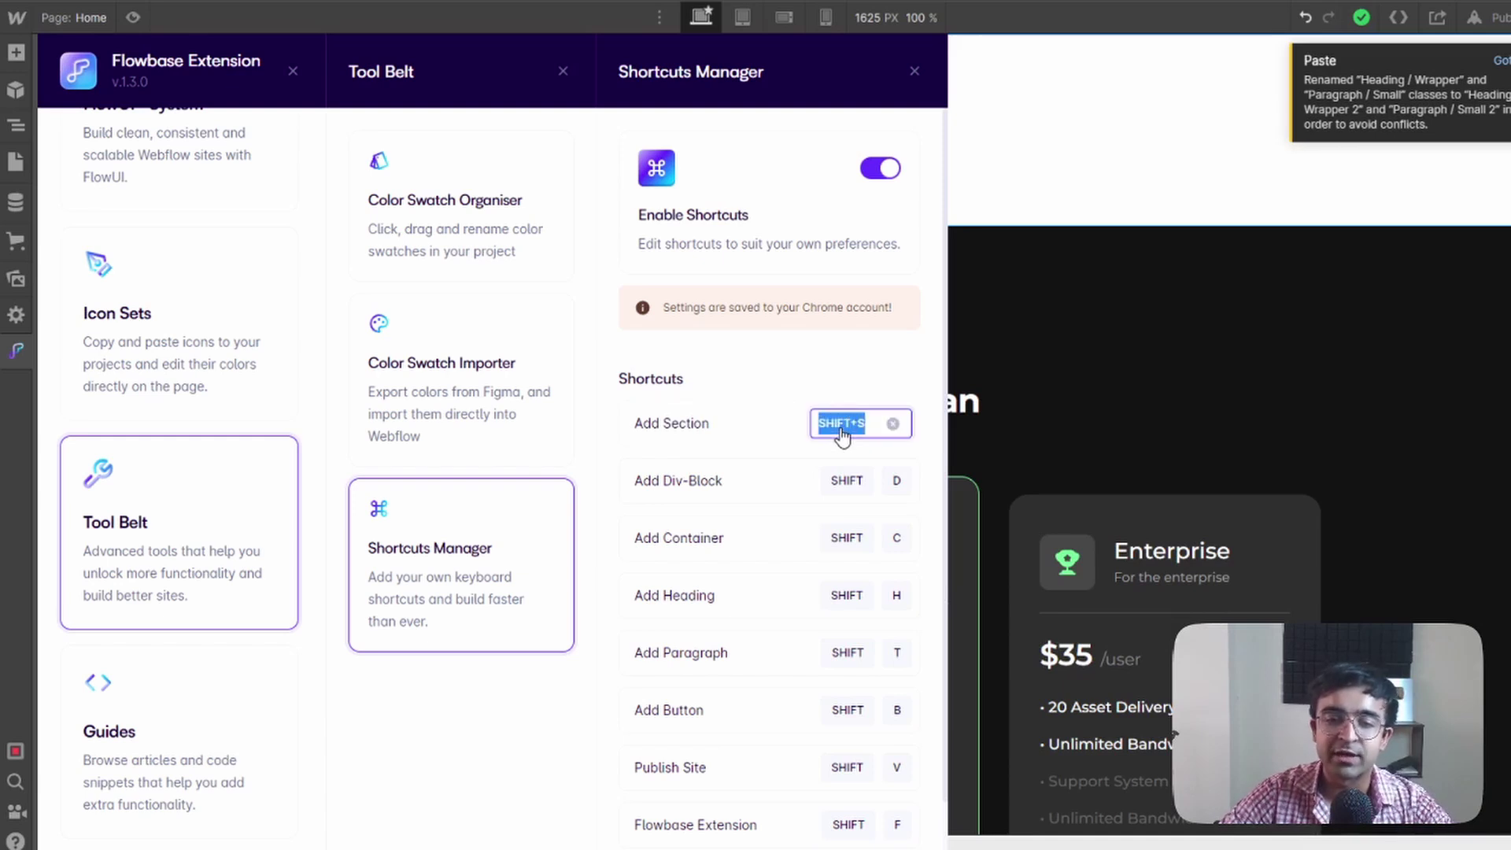
left_click(1138, 170)
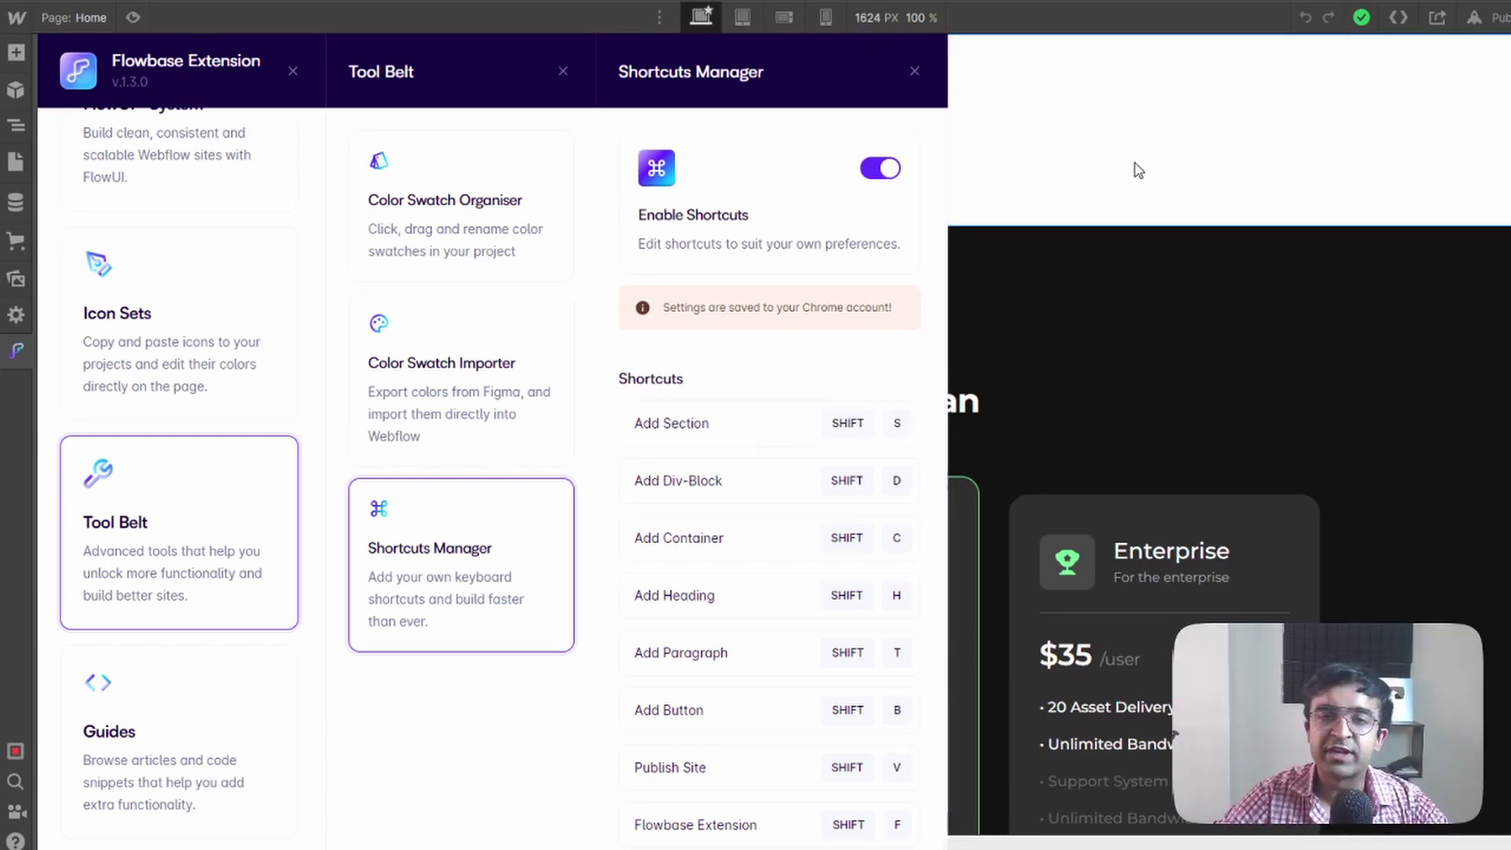
Step: Add a Section inside the top section with Shift+S, then remove it
key("shift+s")
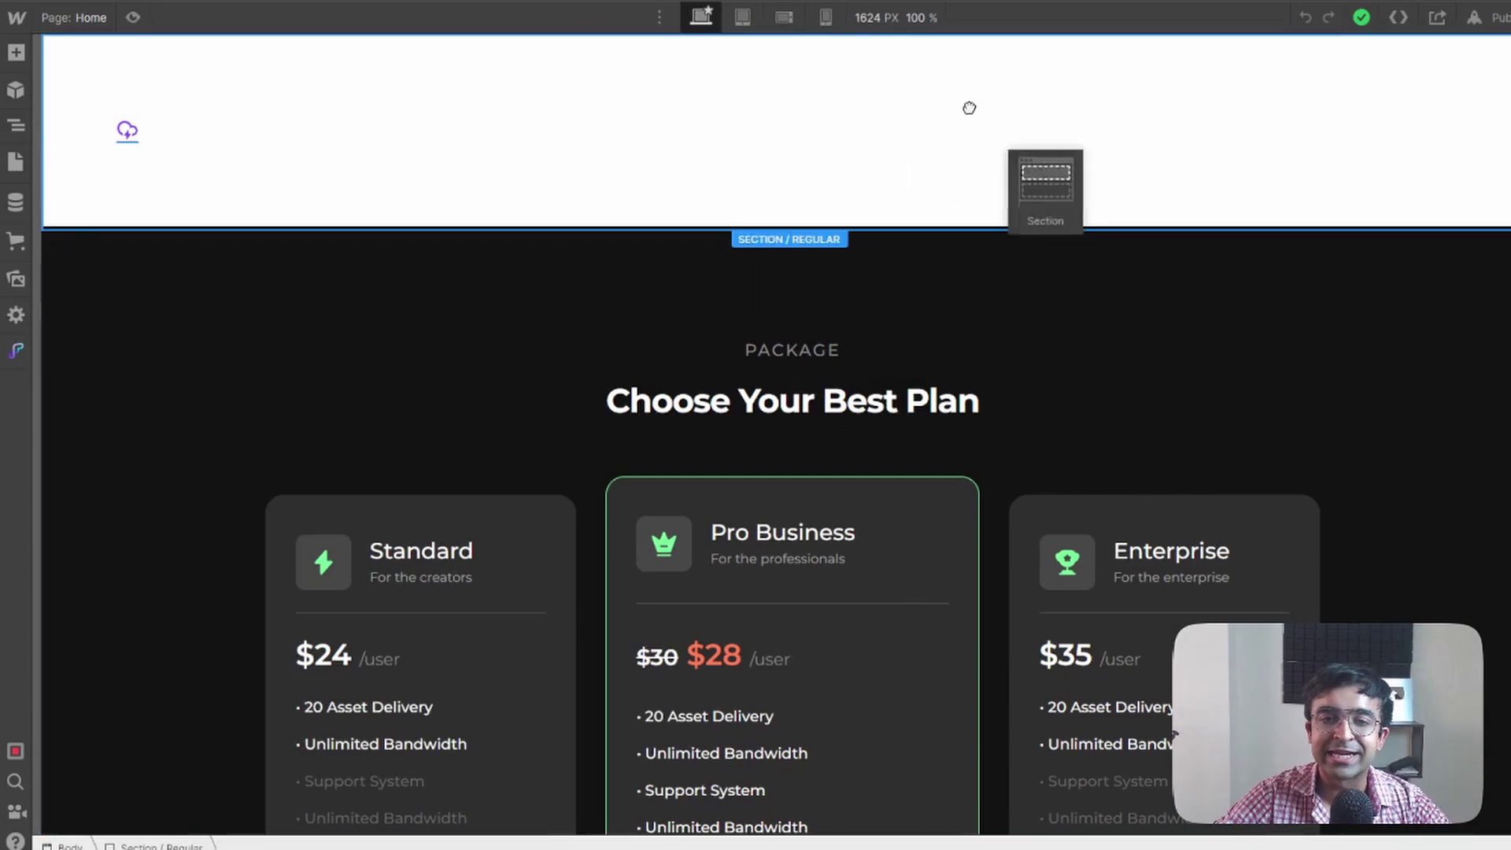
left_click(888, 187)
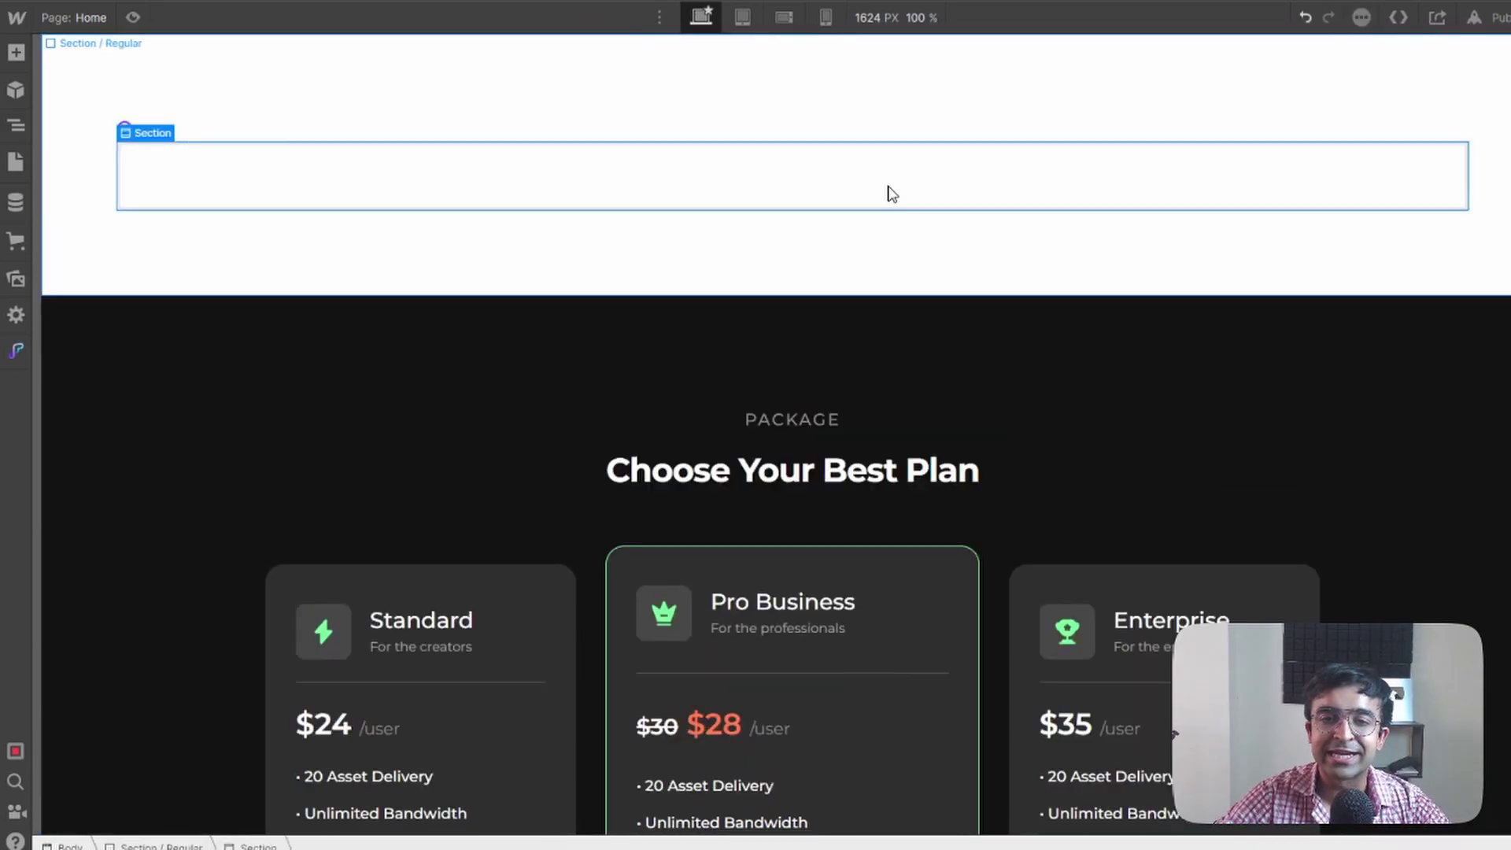
key("Delete")
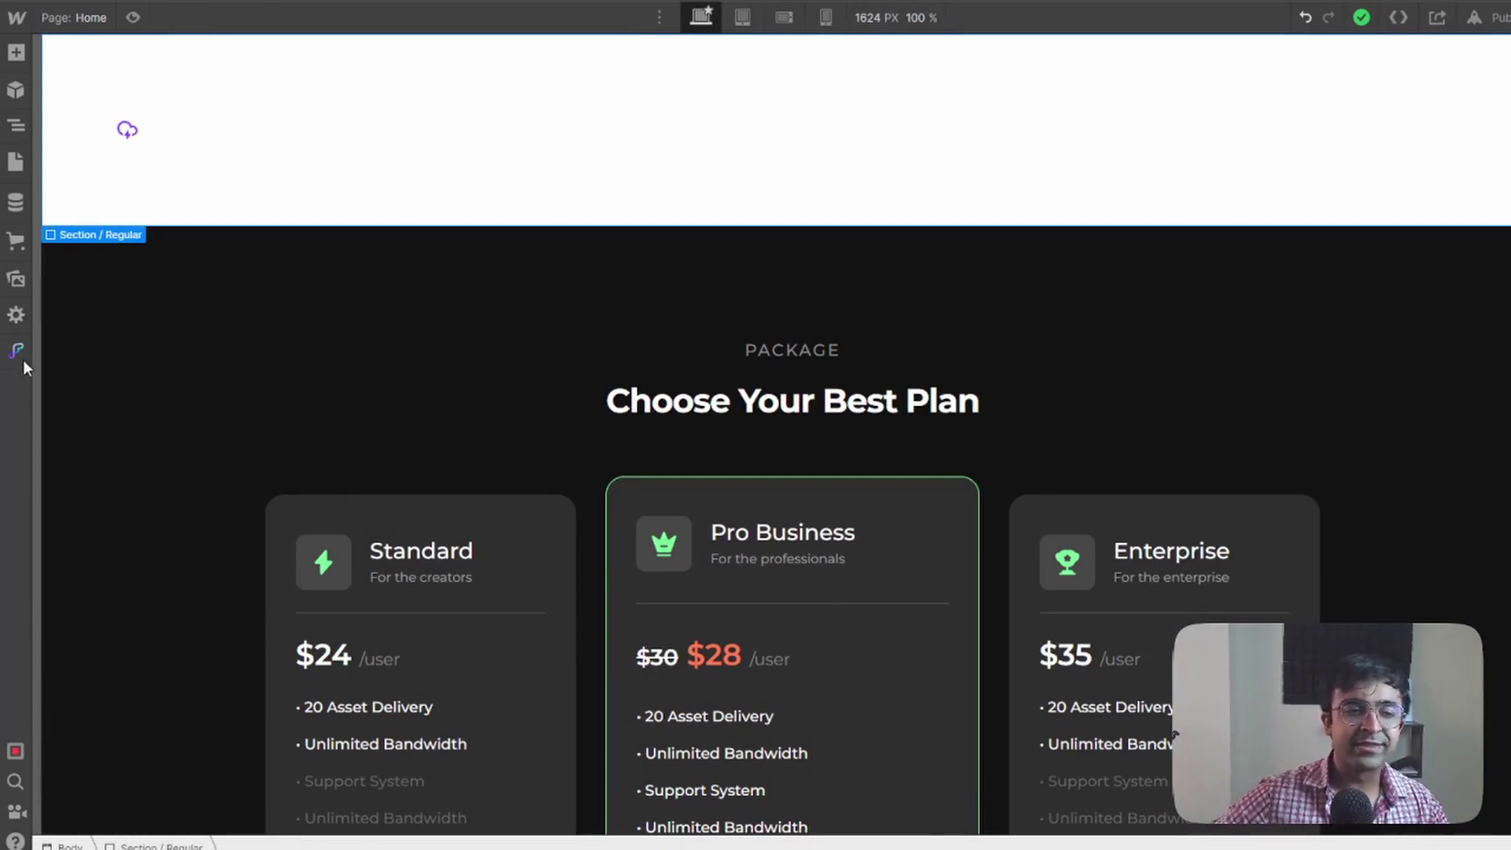
Step: Reopen Flowbase, go to its Guides list and open the Custom Range Slider guide
left_click(17, 351)
scroll(213, 699, "down", 4)
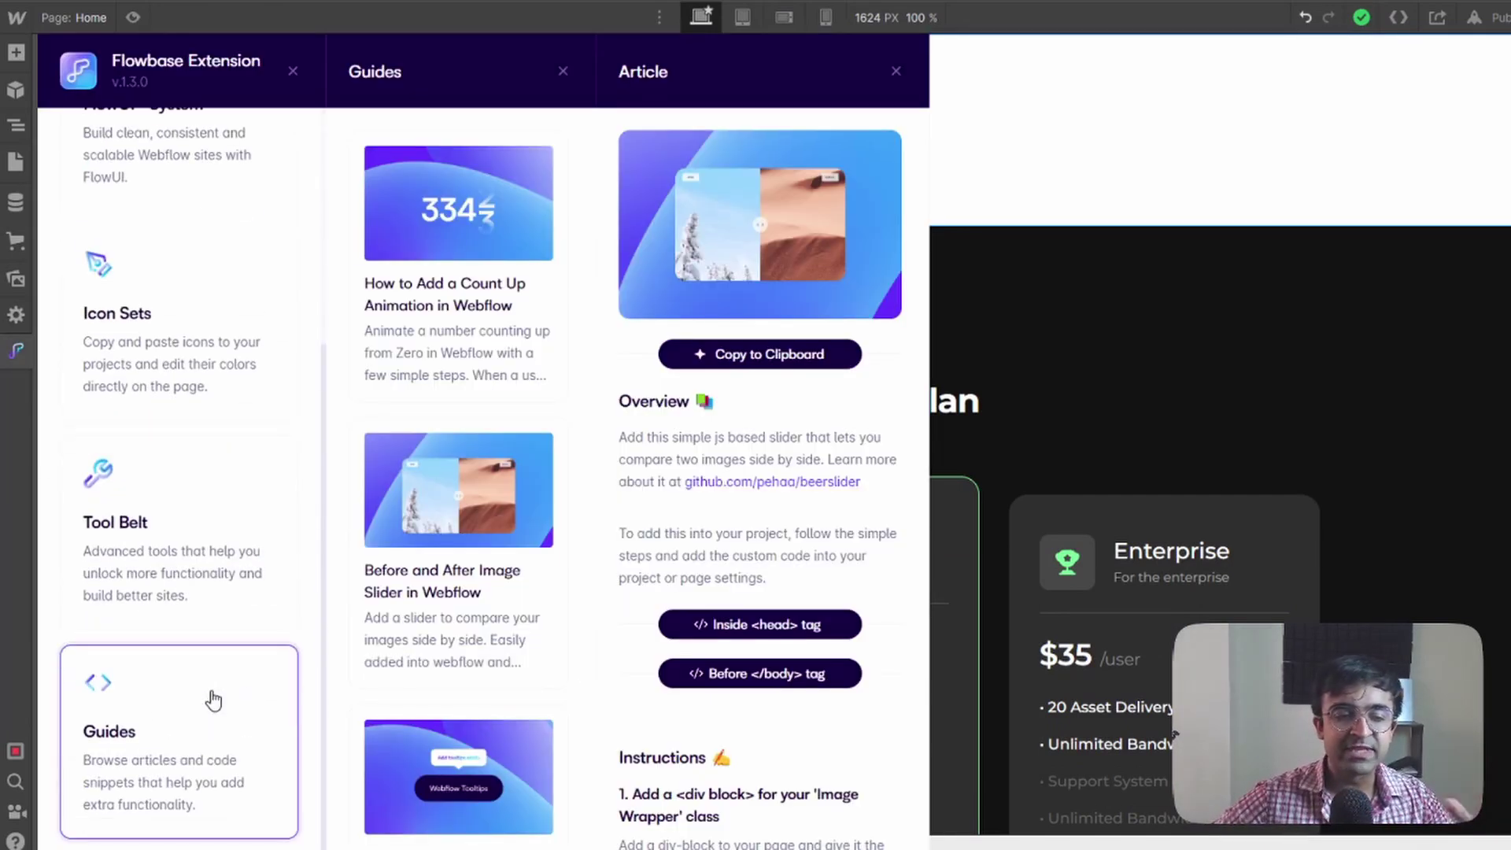
left_click(172, 718)
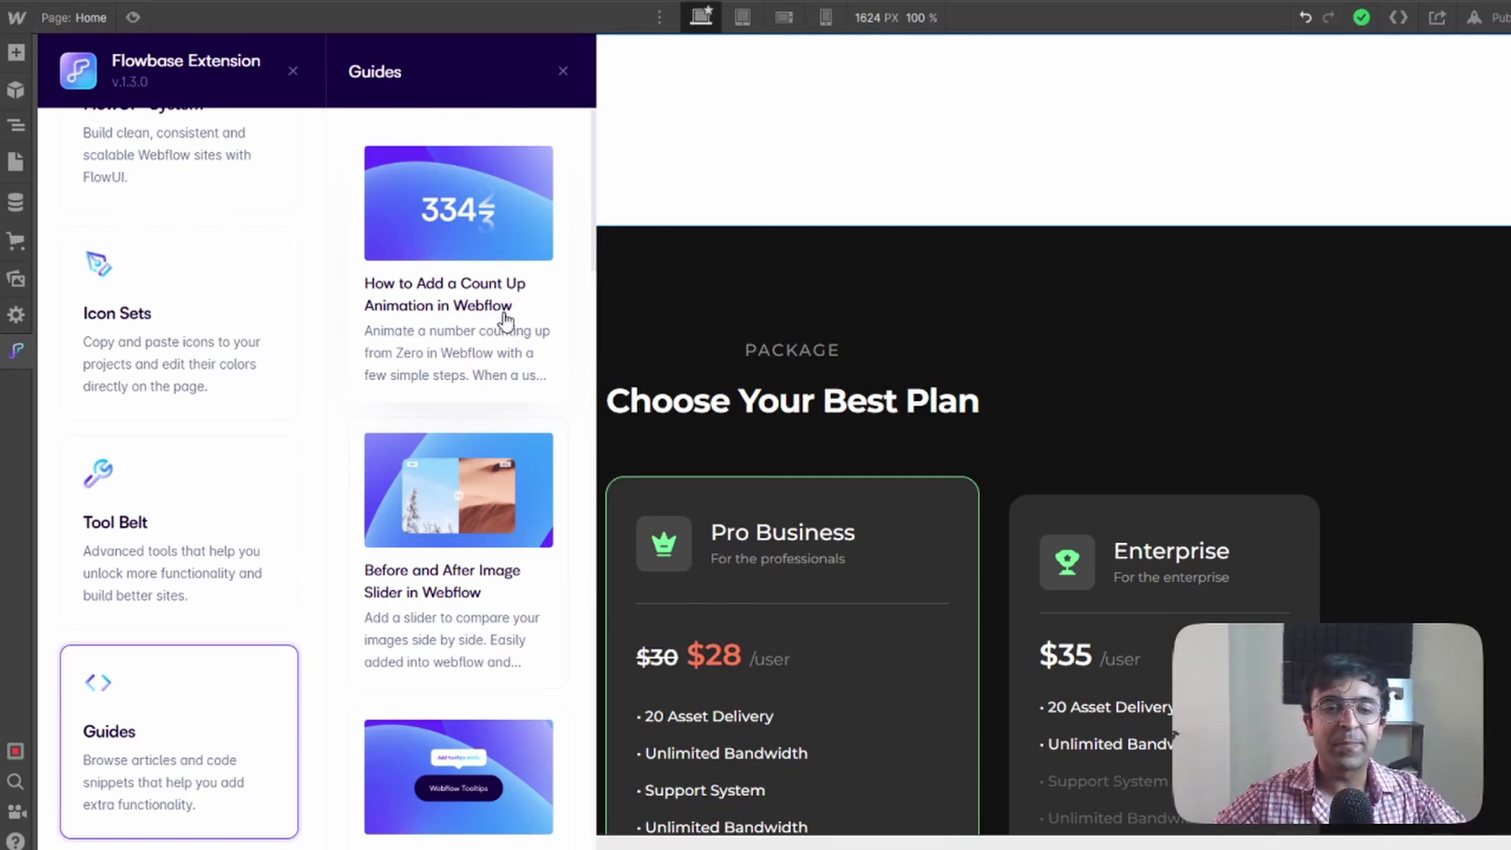
scroll(494, 623, "down", 3)
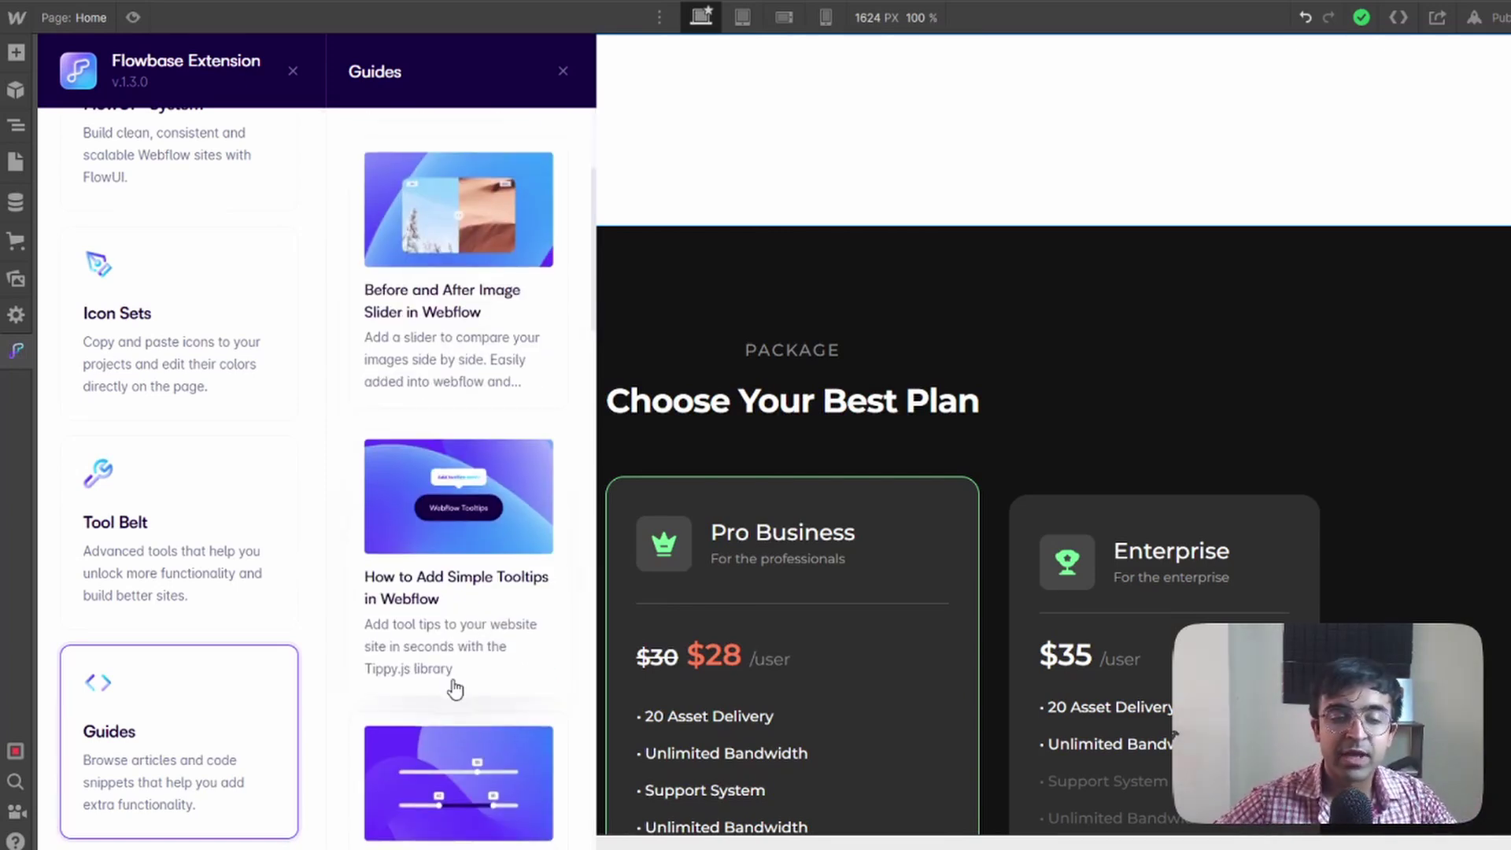
scroll(488, 442, "down", 2)
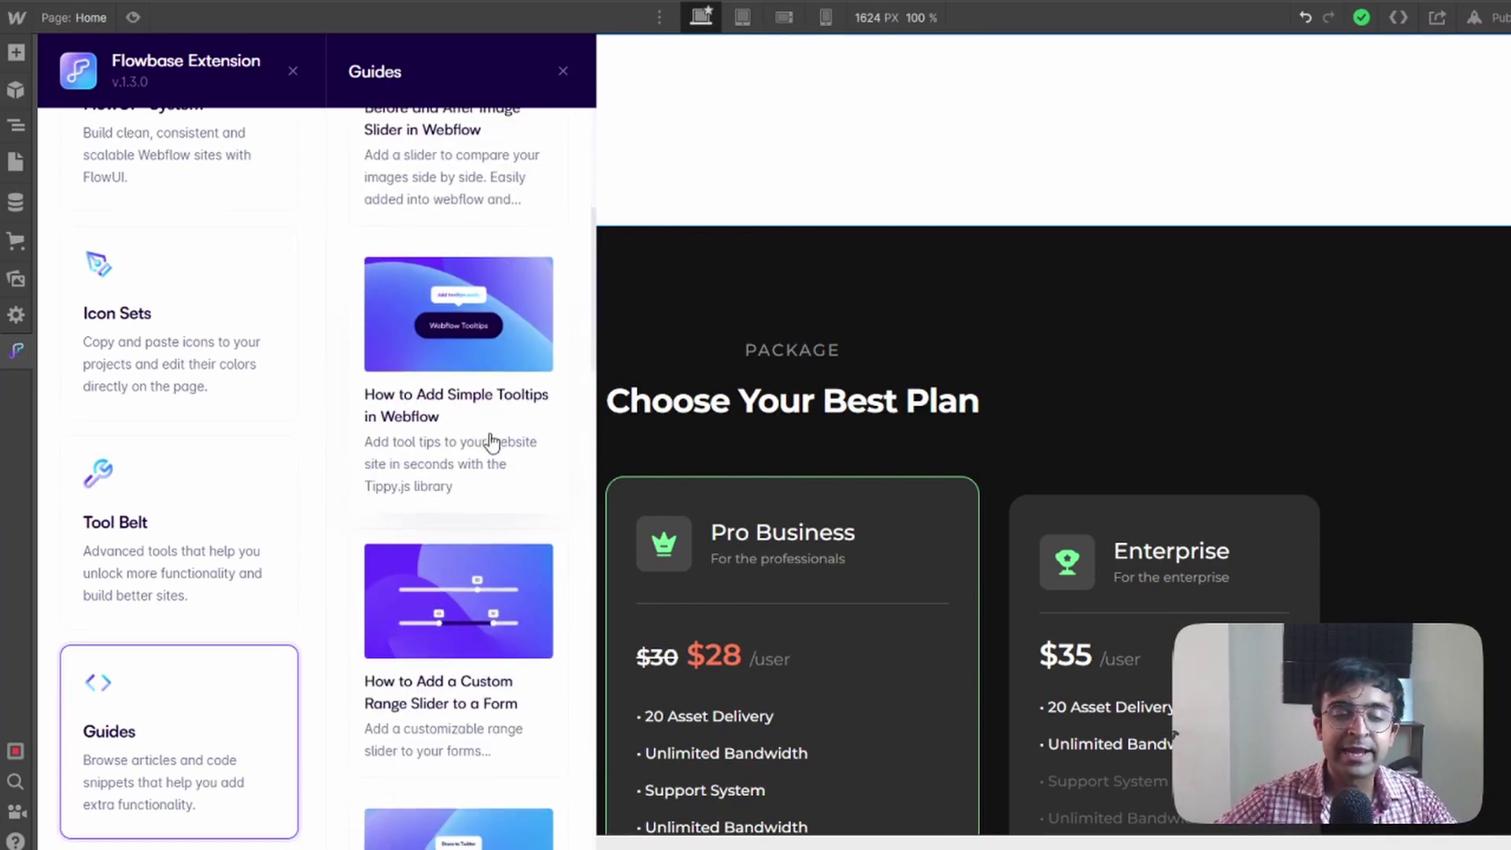
left_click(476, 716)
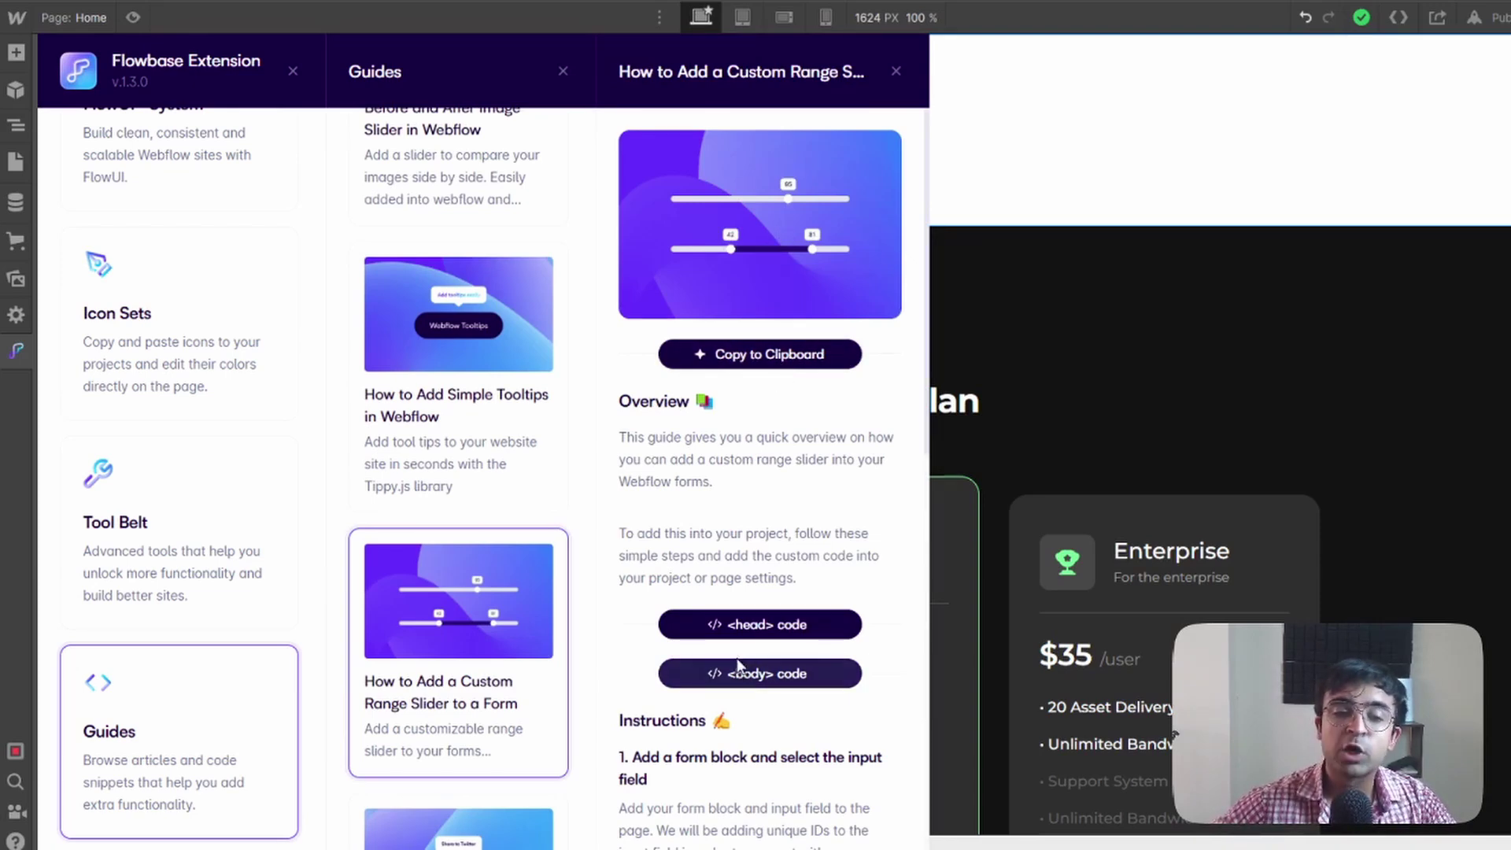
Step: Open the 'How to Add a Count Up Animation' guide and inspect its counter script code
scroll(399, 434, "up", 5)
left_click(456, 305)
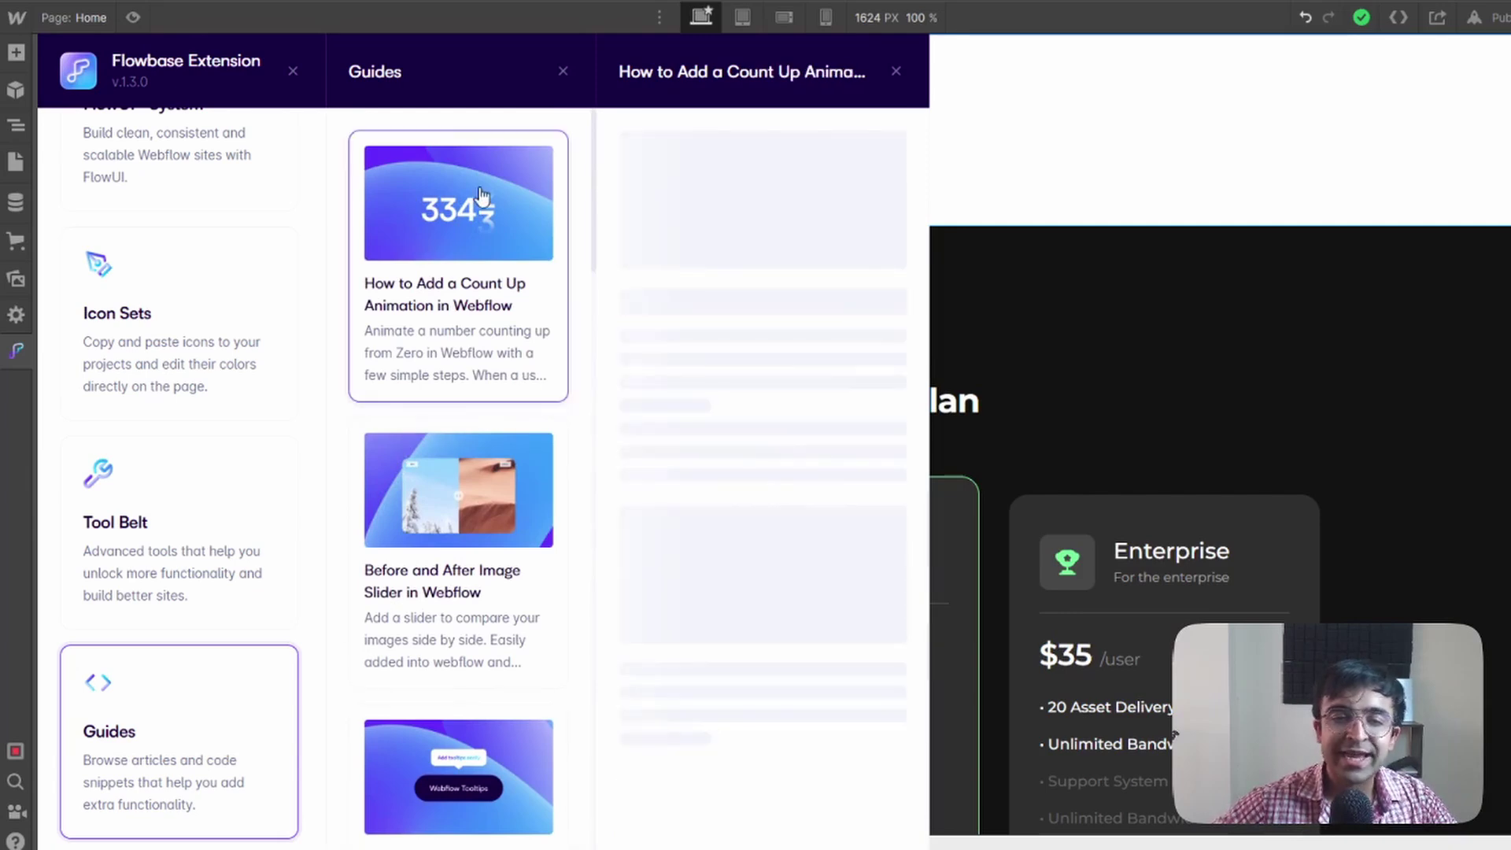
scroll(681, 397, "down", 4)
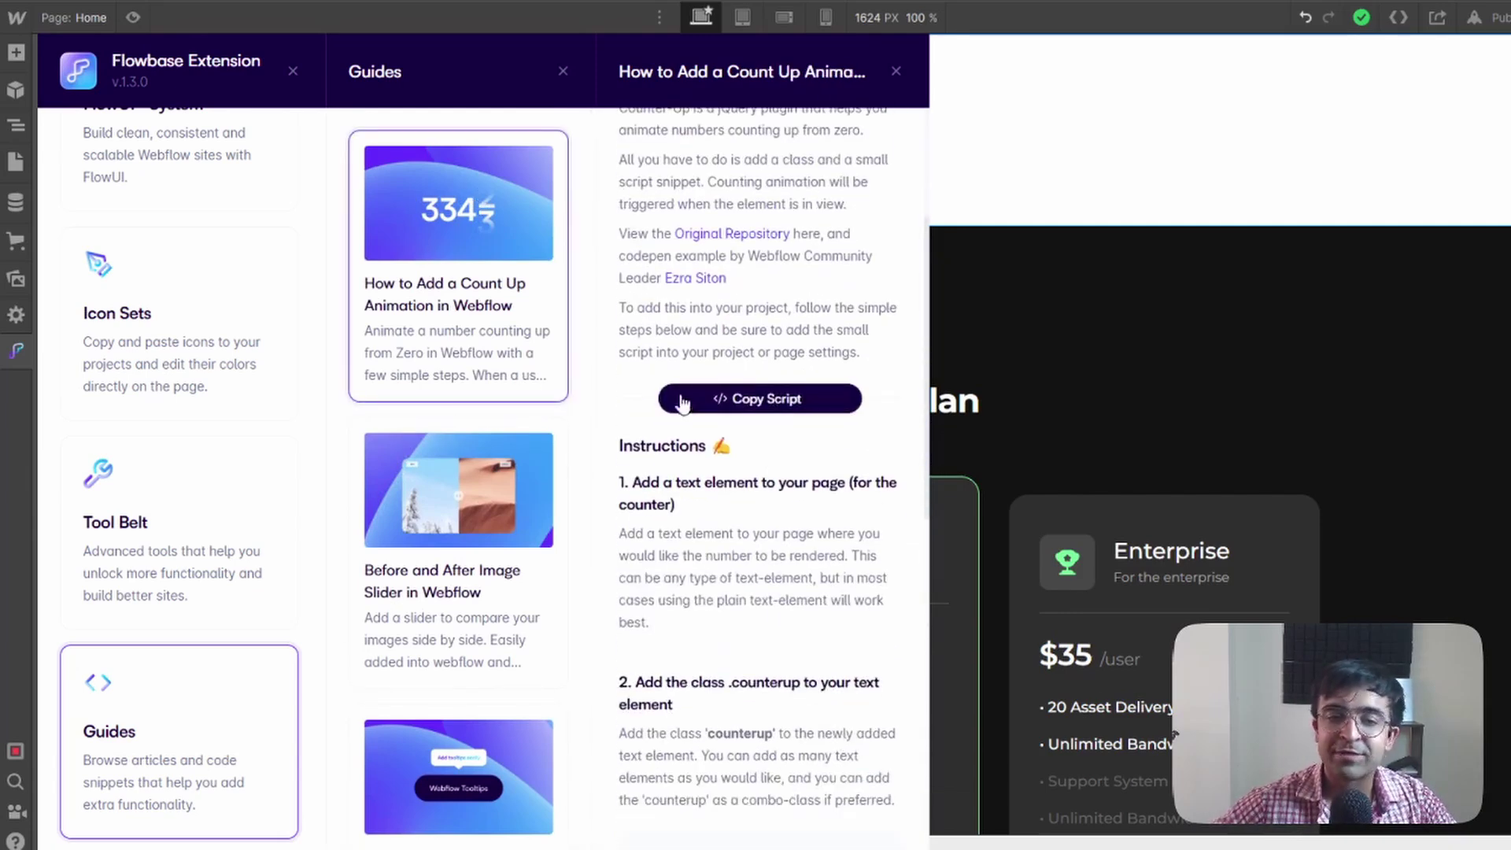
scroll(685, 397, "up", 4)
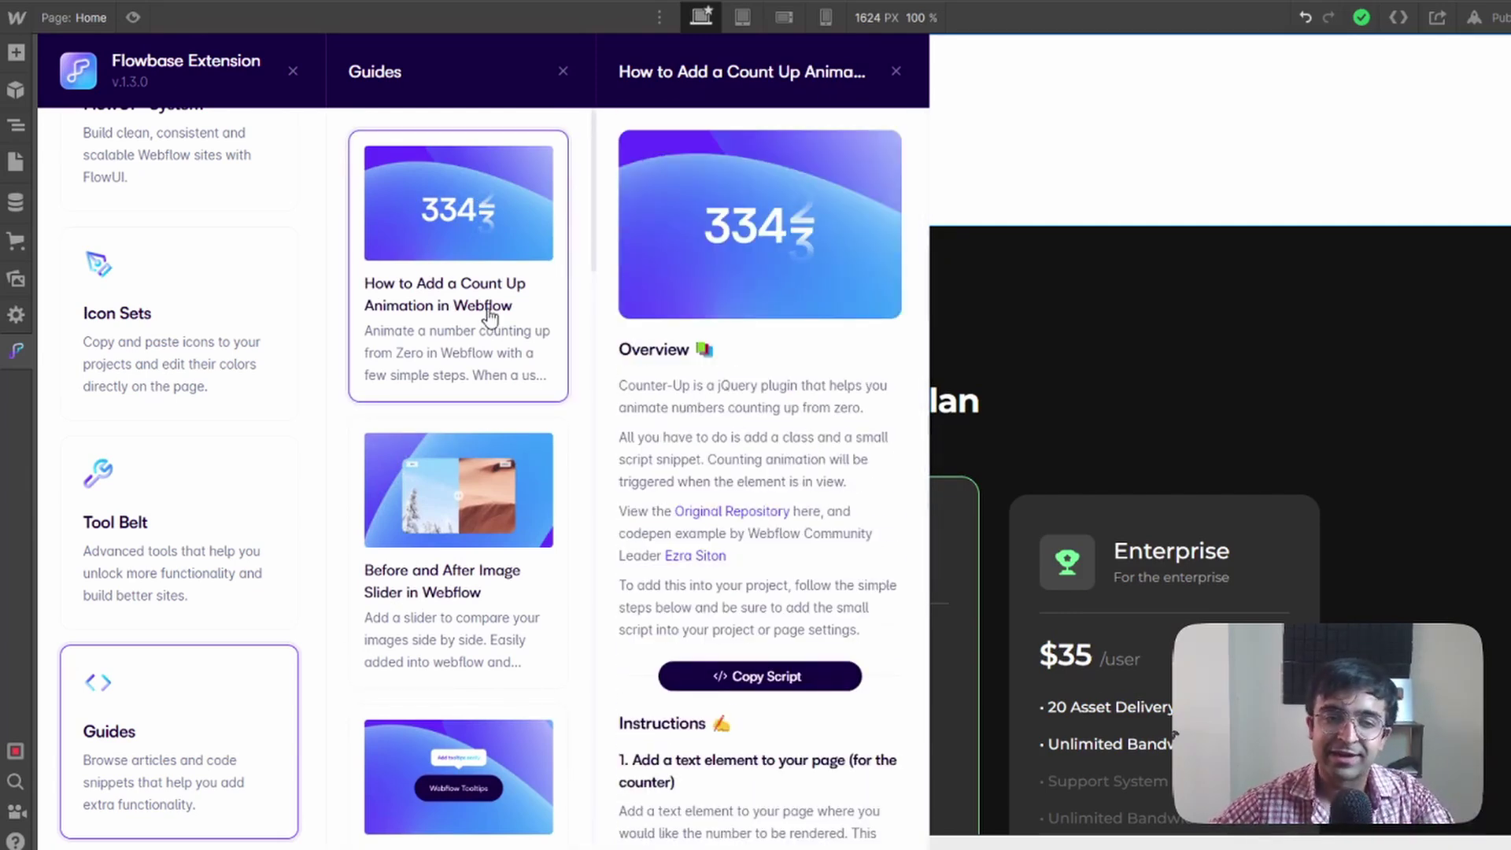
left_click(761, 678)
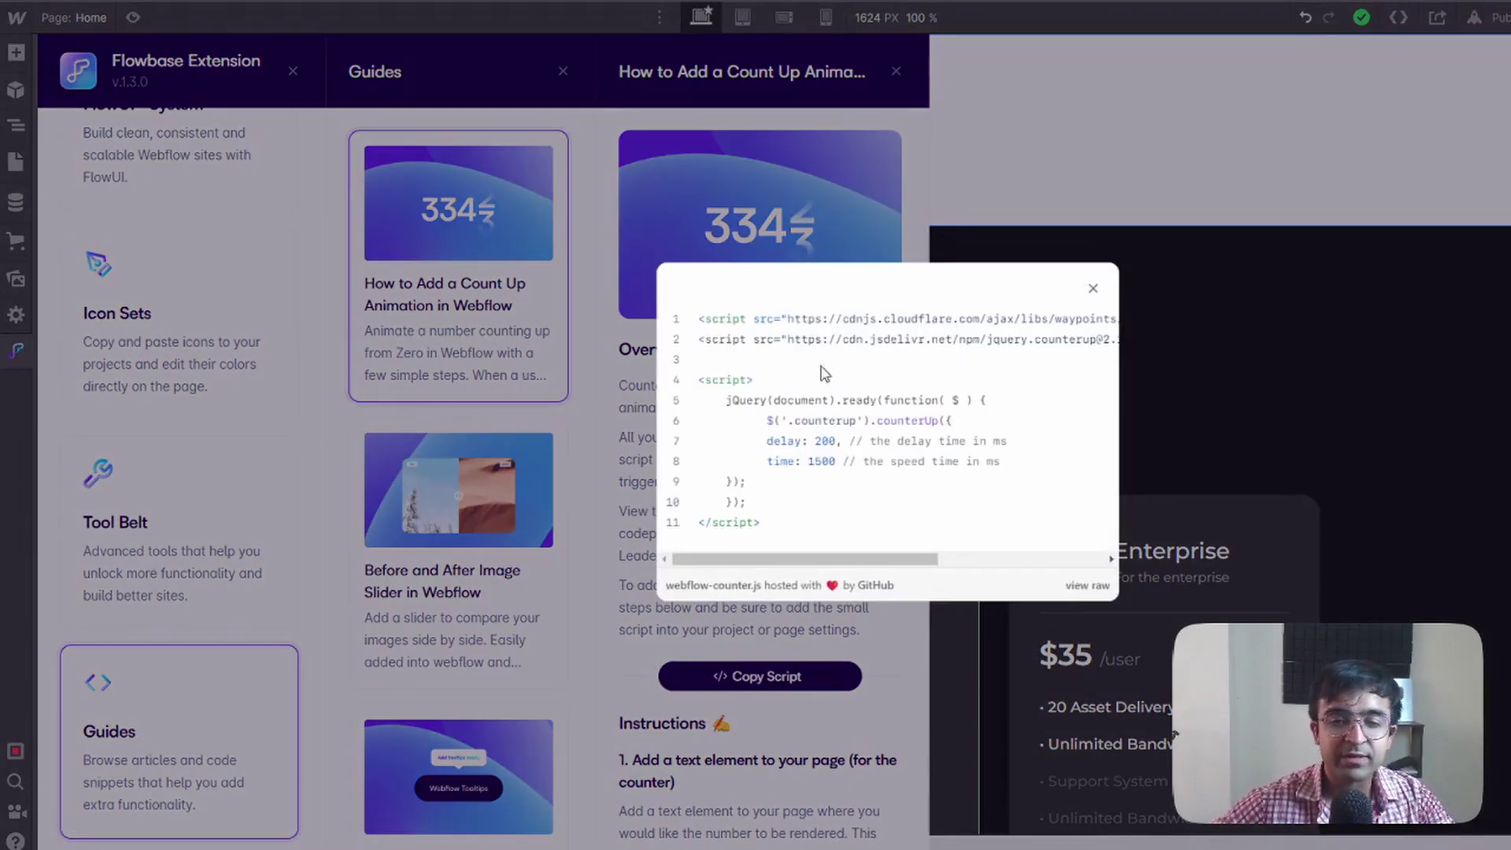
left_click_drag(740, 339, 752, 503)
left_click(1088, 349)
left_click(1094, 290)
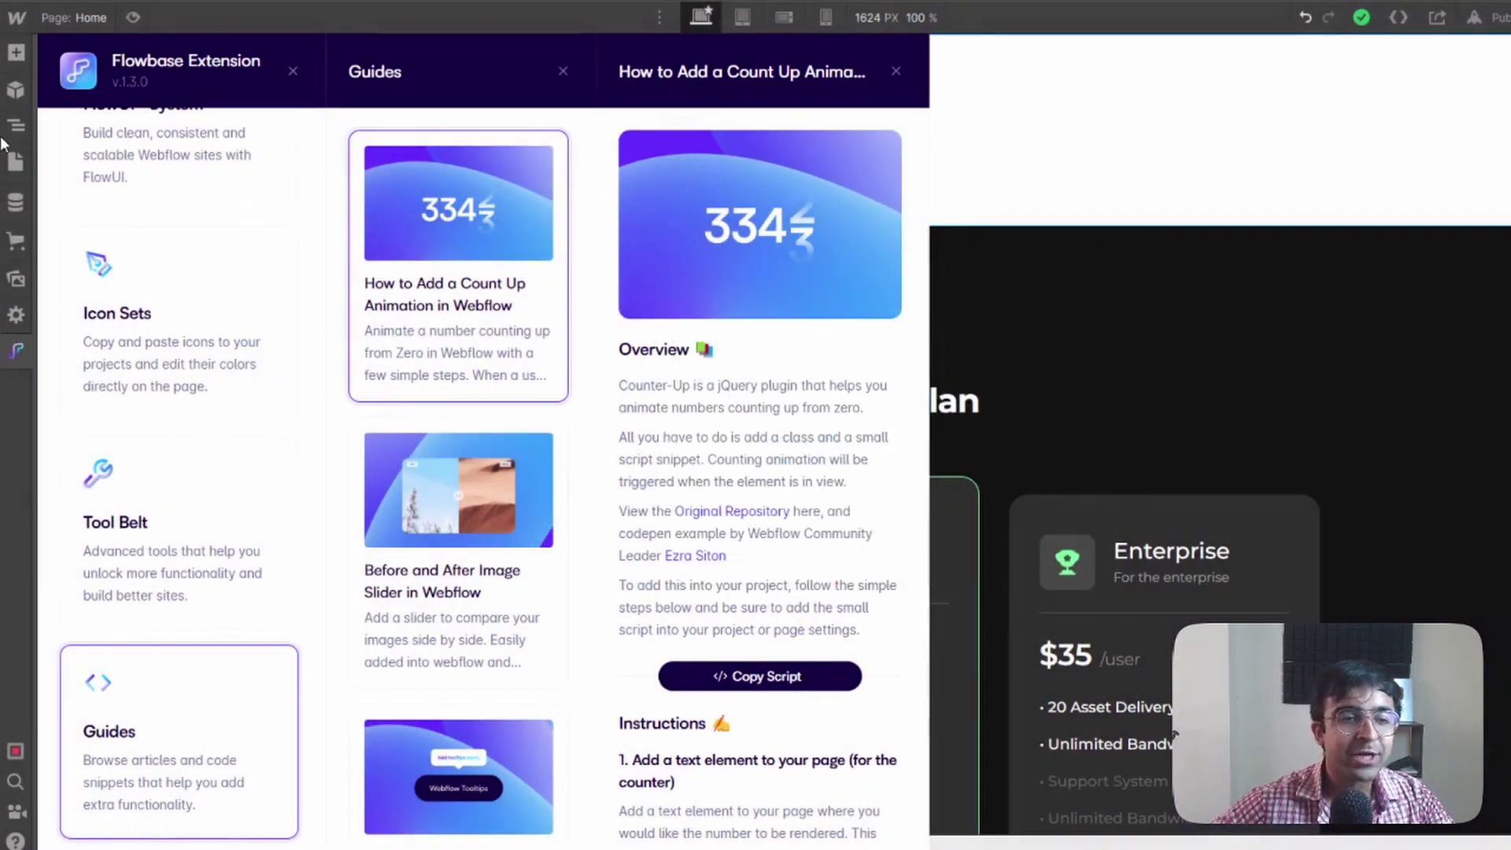
left_click(16, 161)
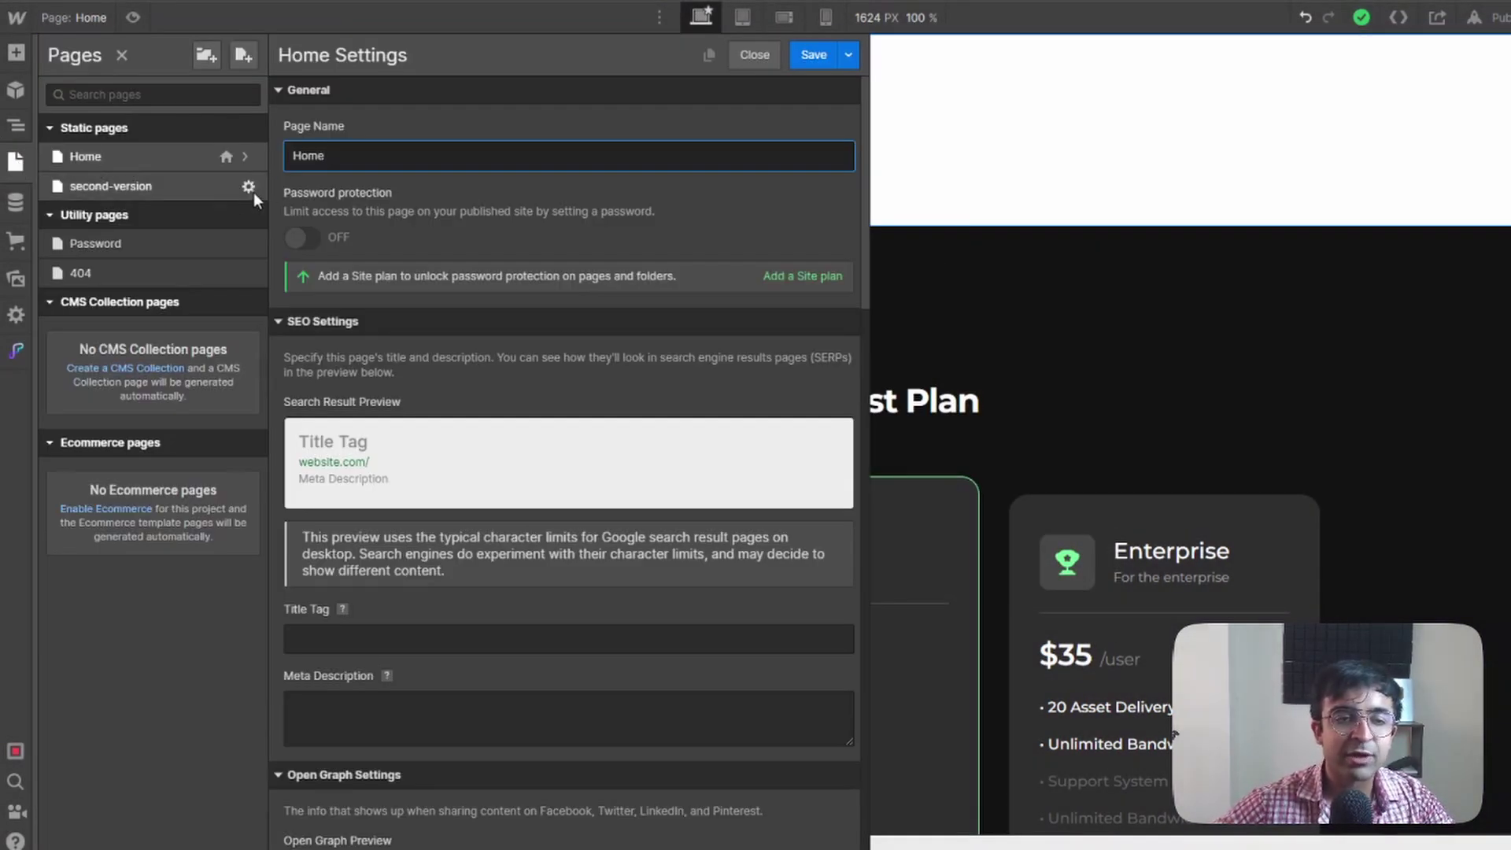
left_click(252, 191)
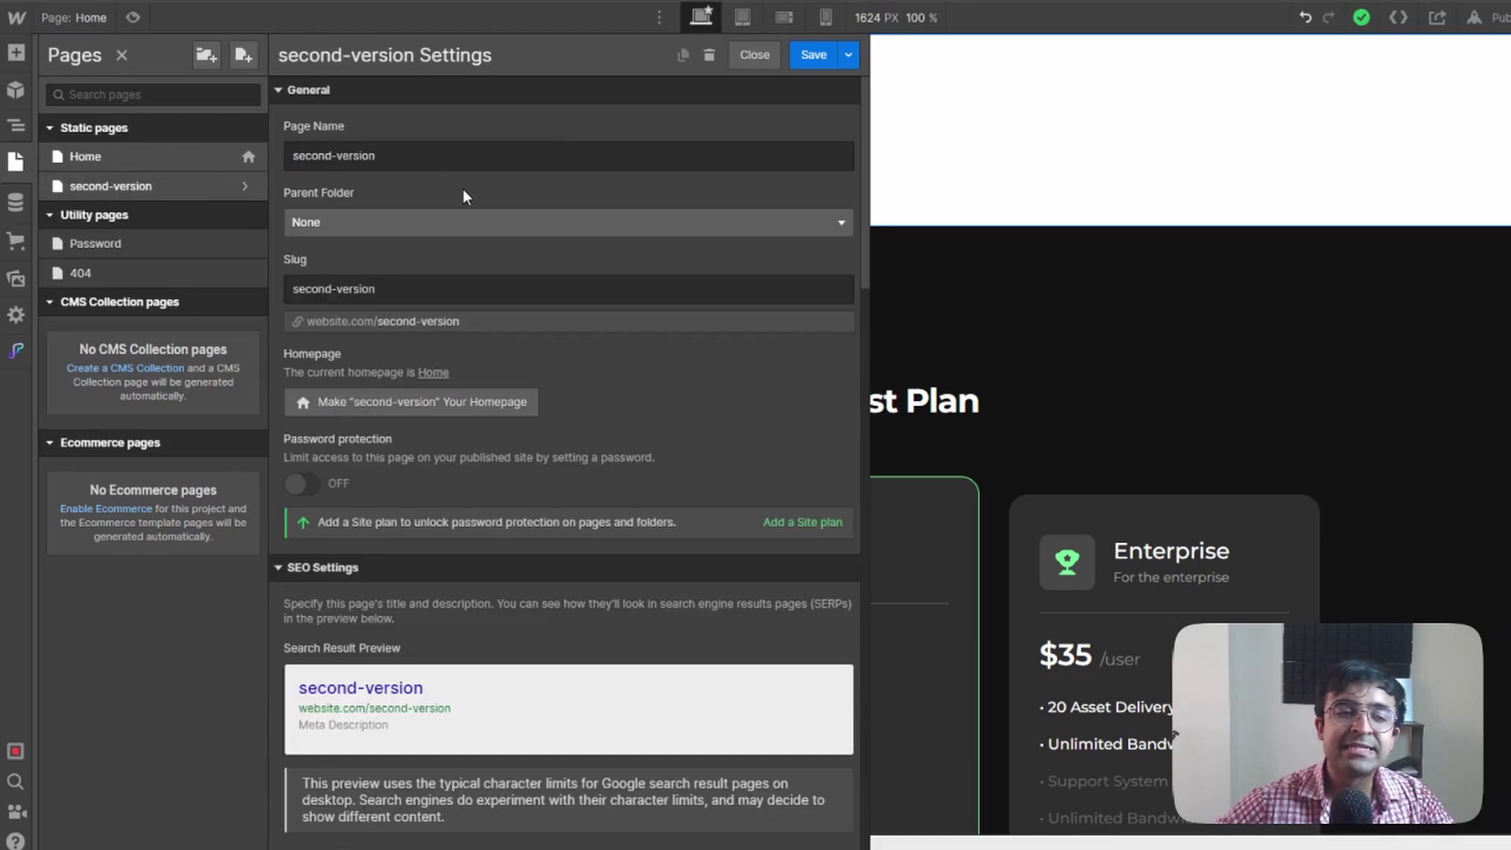
scroll(422, 760, "down", 20)
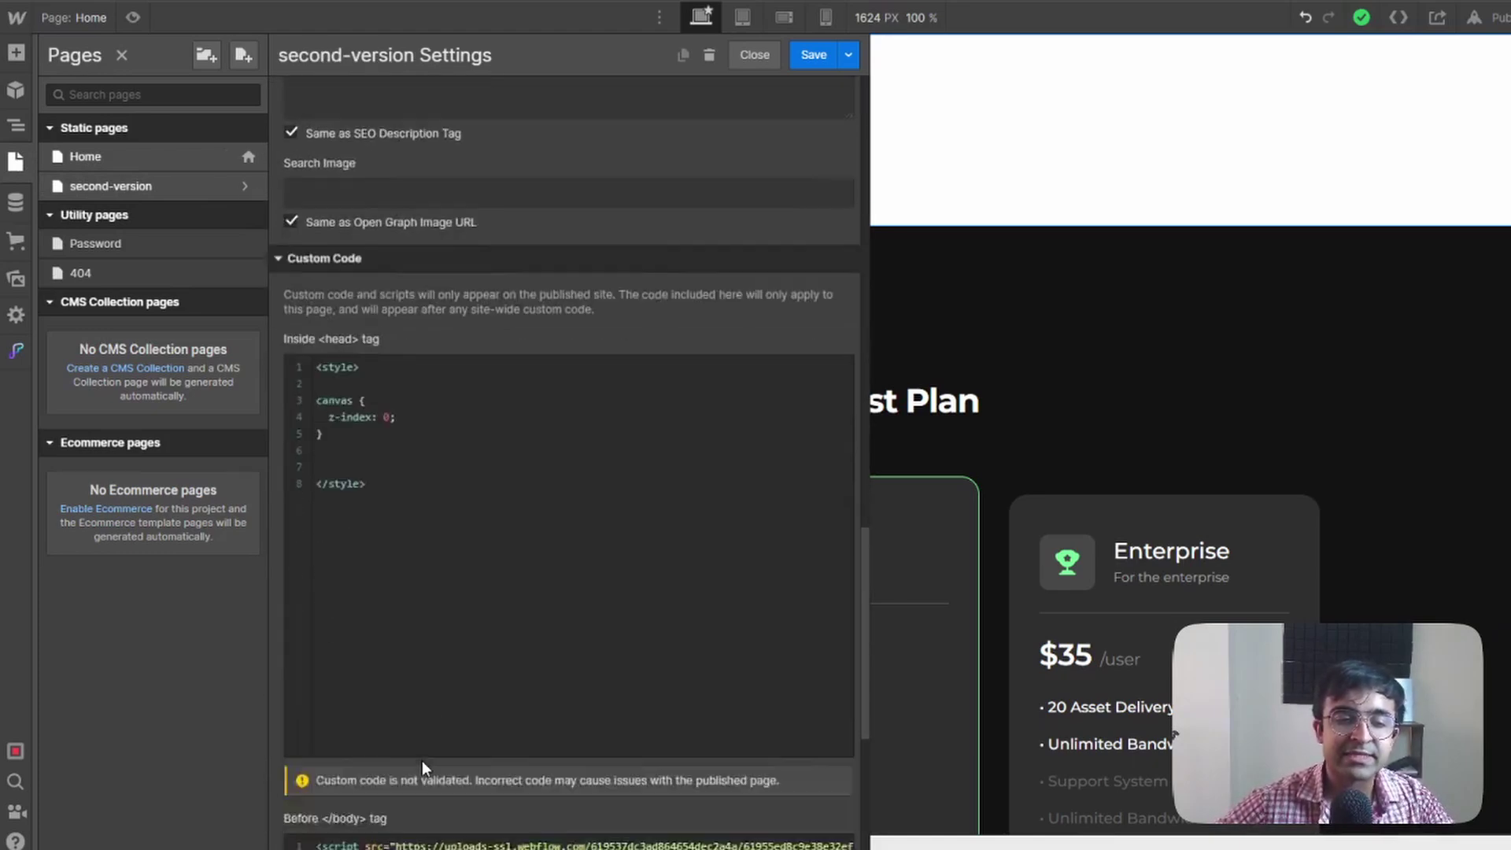
left_click(332, 543)
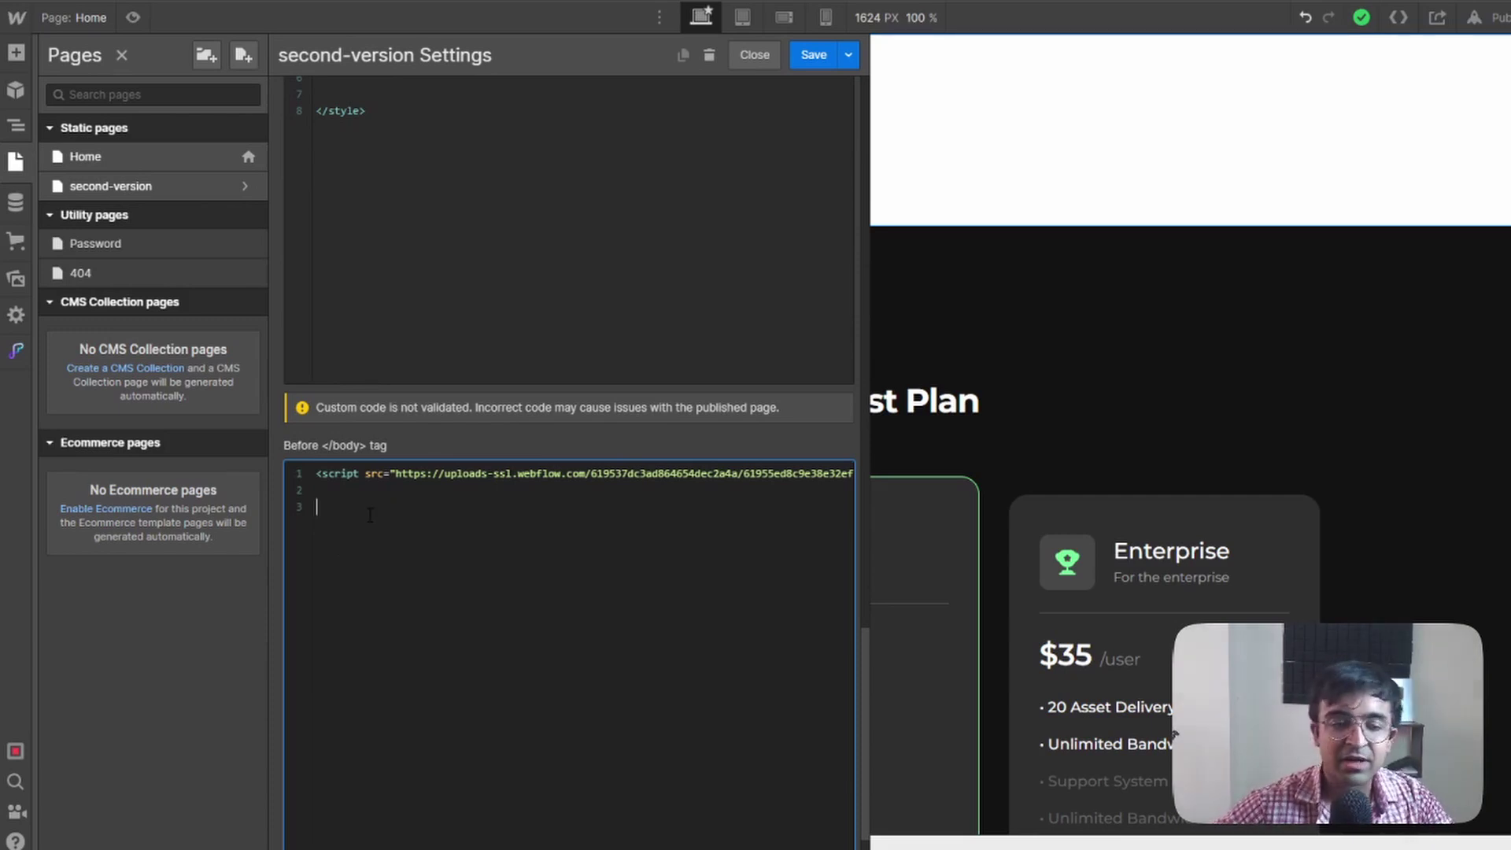
left_click(16, 351)
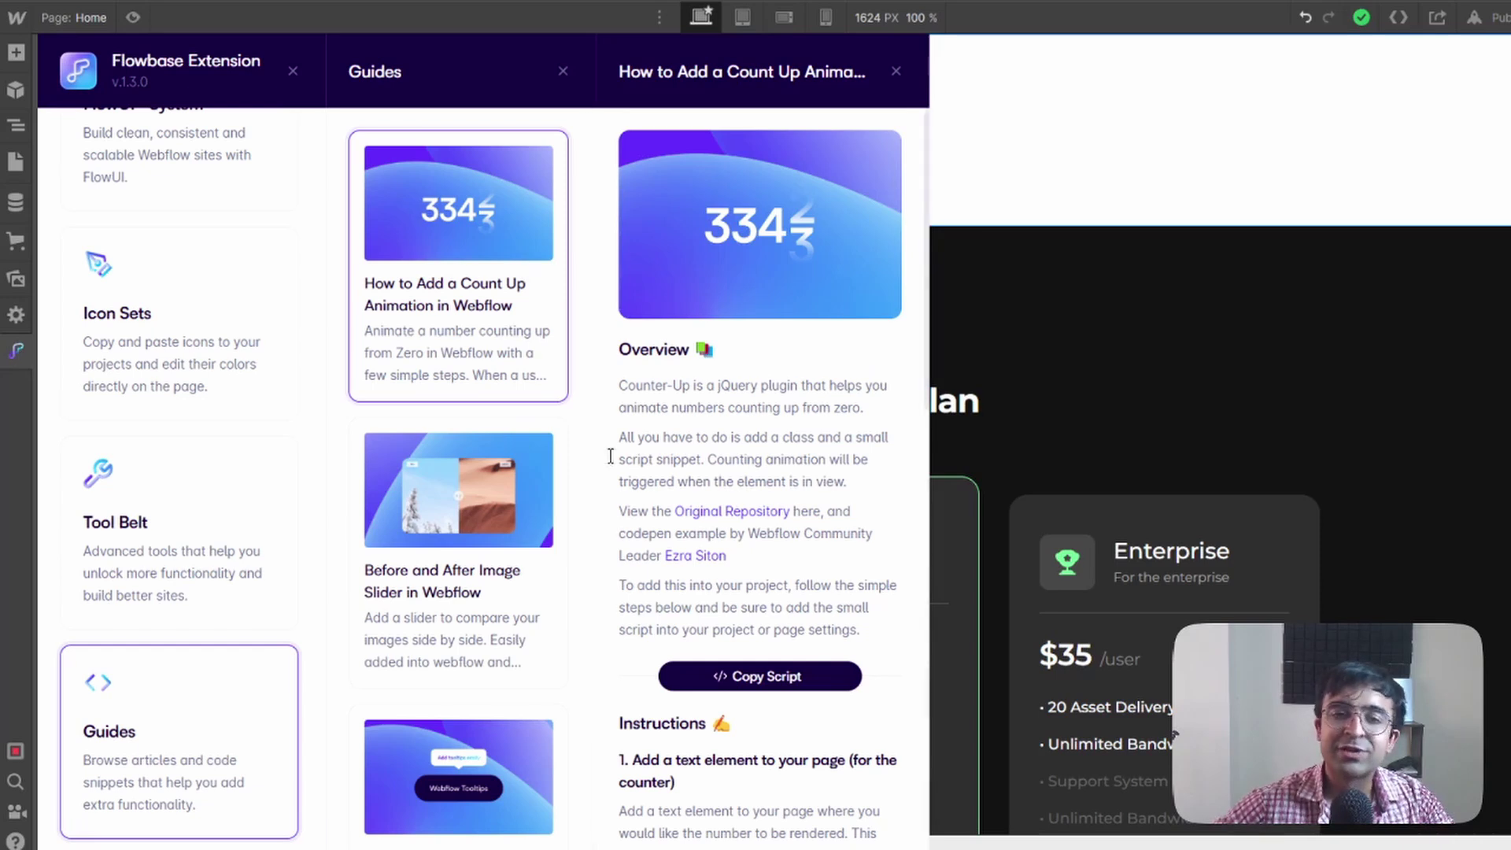
Step: Scroll further down the Flowbase Guides list
scroll(482, 599, "down", 10)
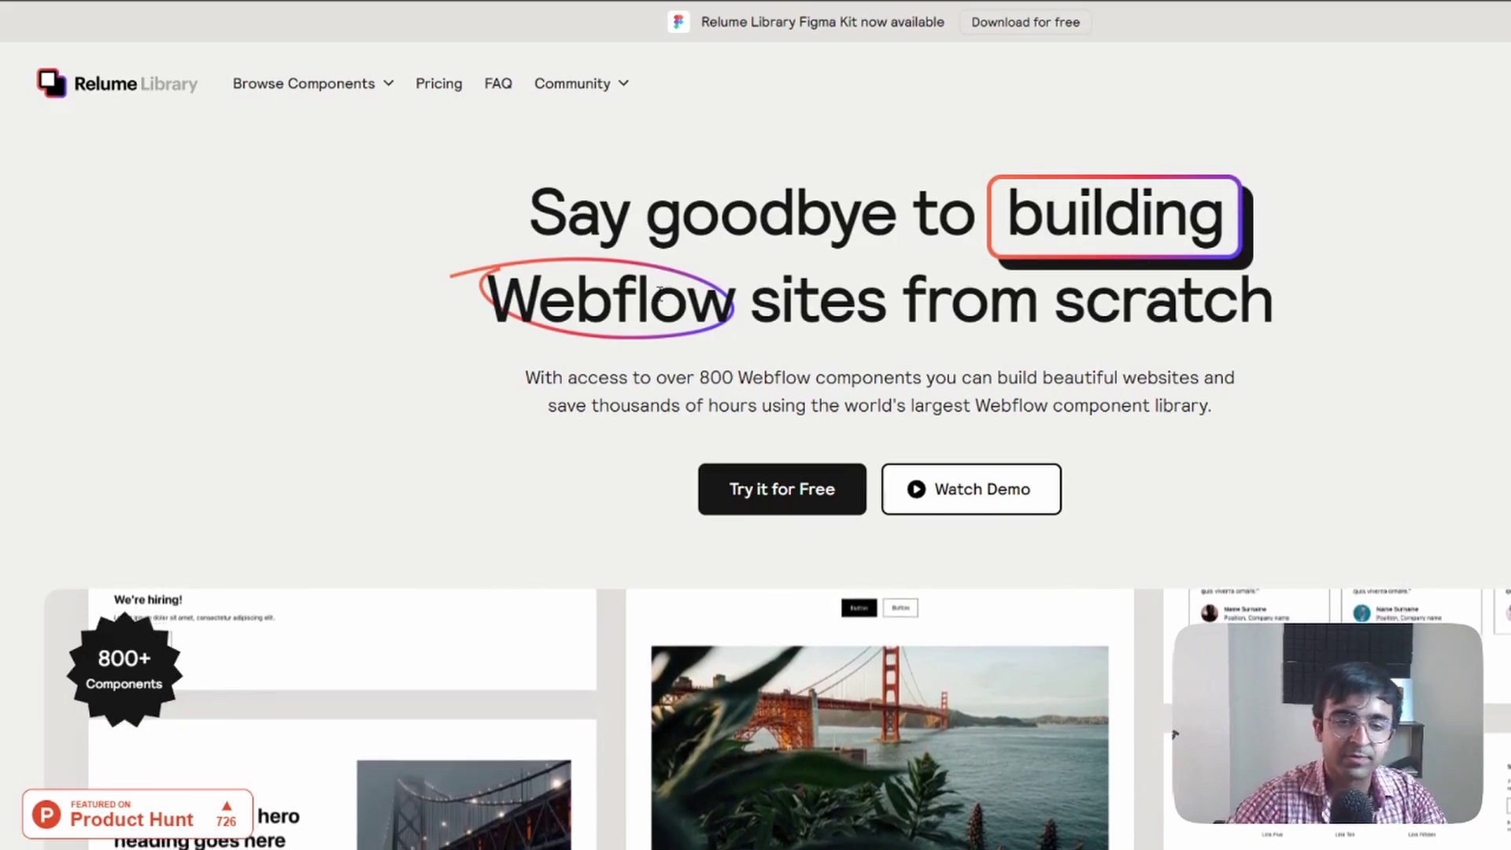
Step: Scroll the Relume homepage and open the Header Sections category from Browse Components
scroll(690, 422, "down", 15)
scroll(869, 410, "down", 7)
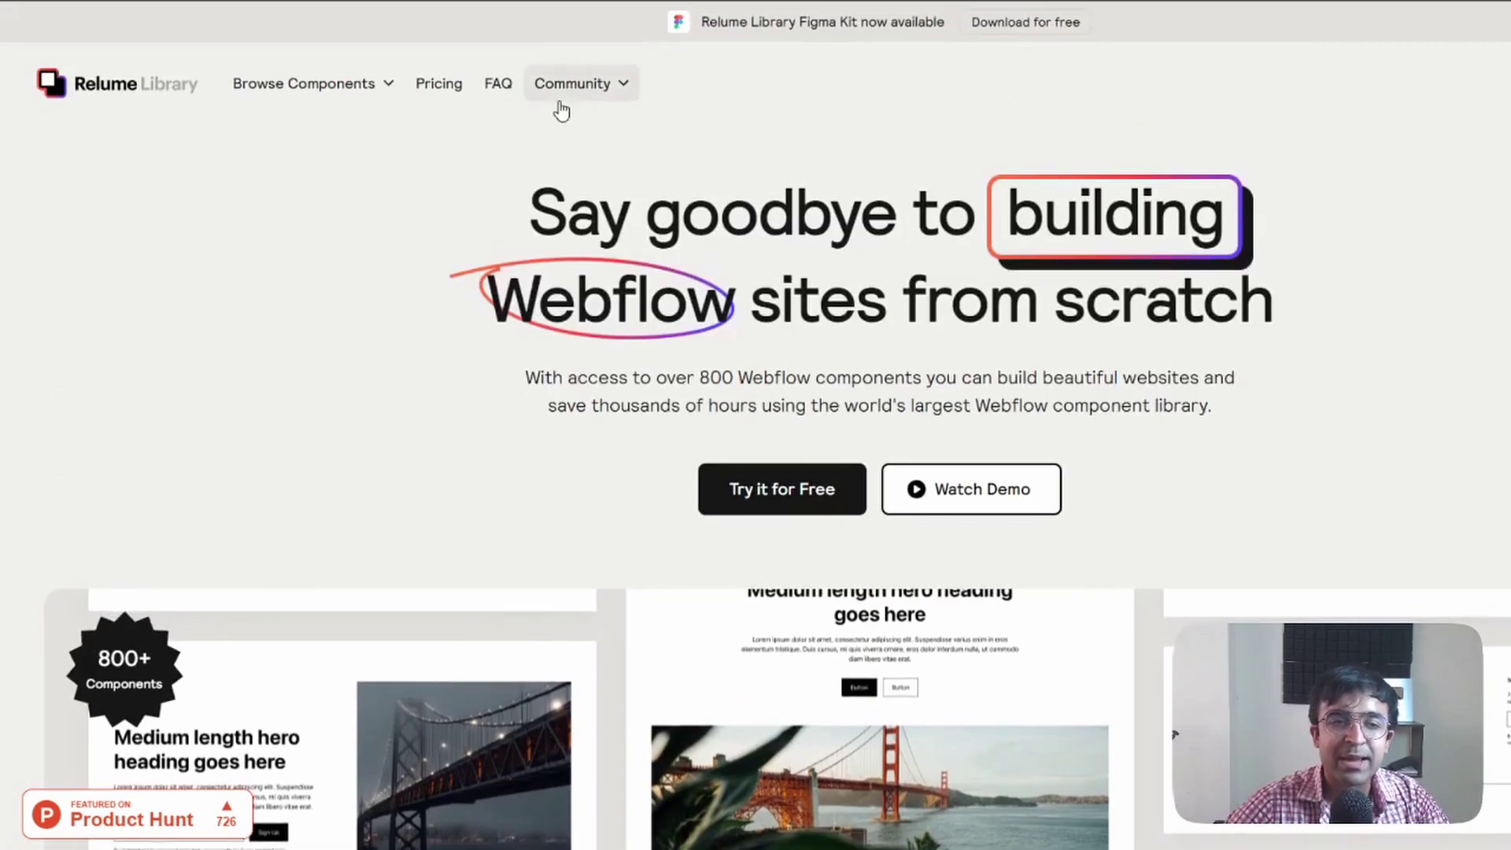
left_click(304, 88)
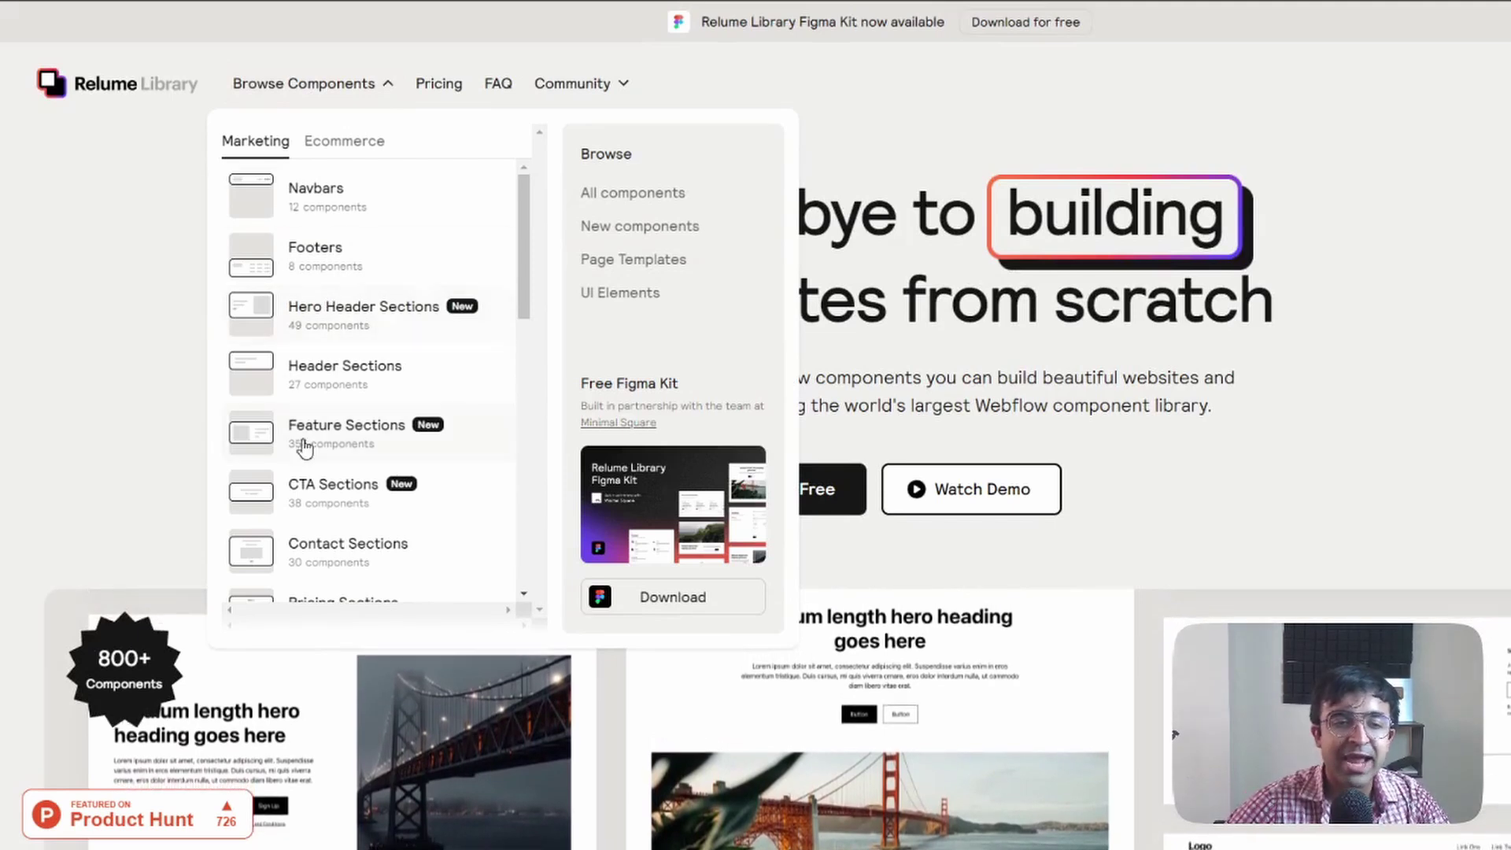
left_click(366, 376)
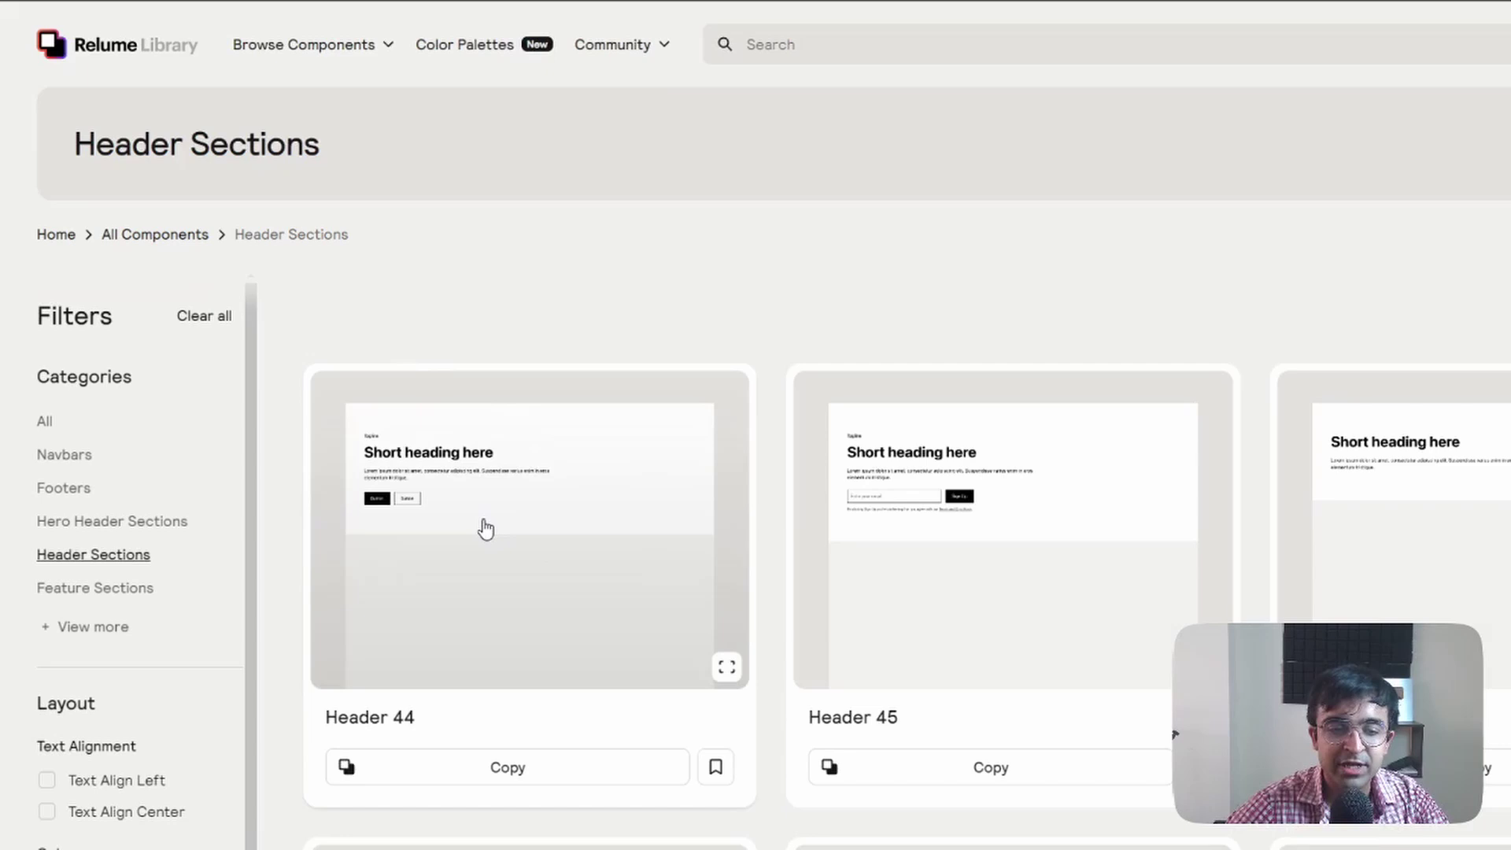
Step: Copy the Header 44 component, then show the Ecommerce categories in Browse Components
left_click(519, 776)
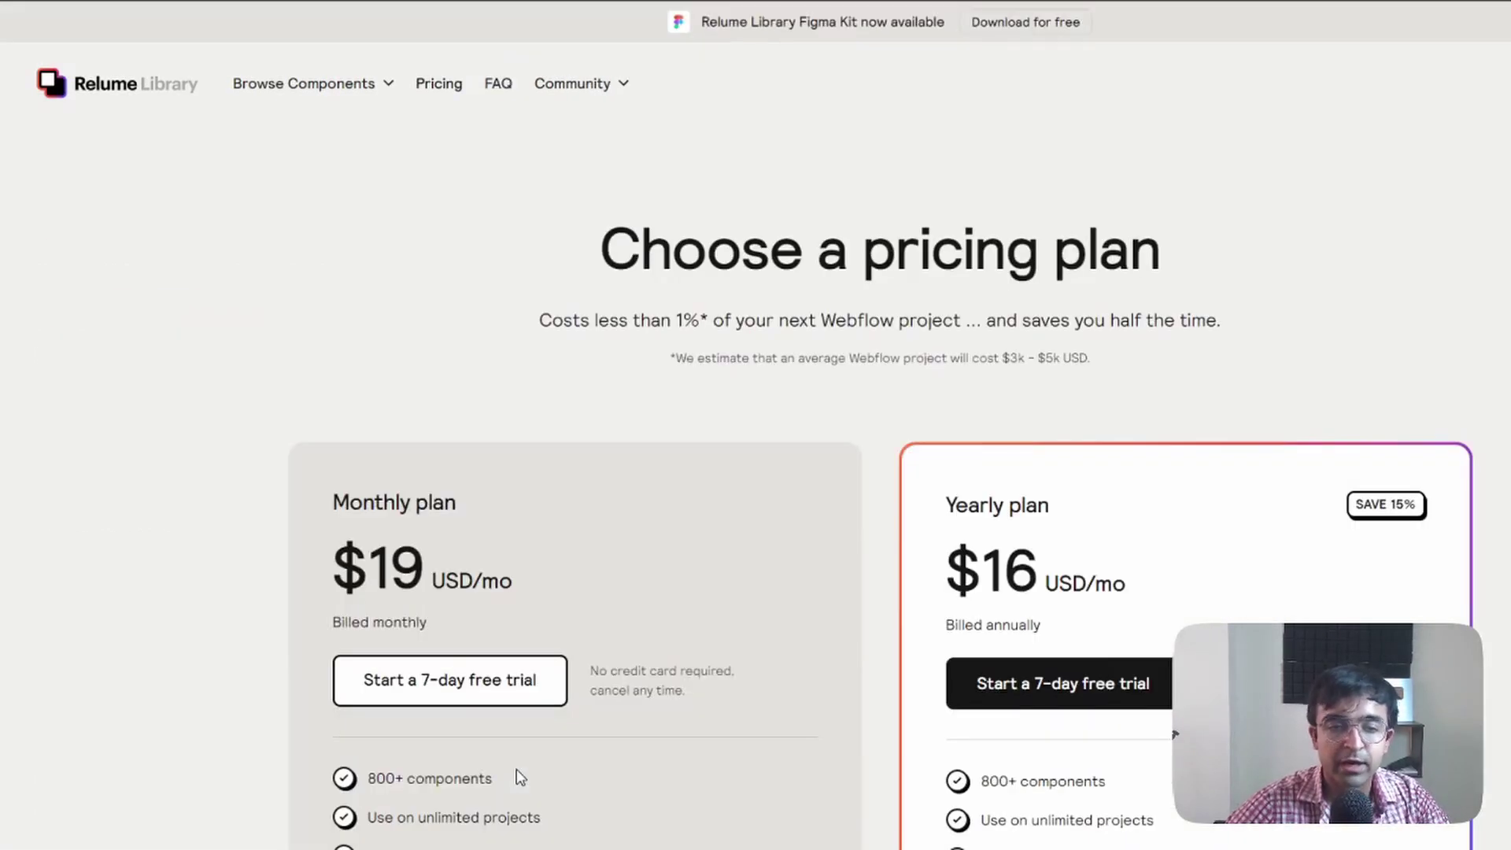
left_click(336, 100)
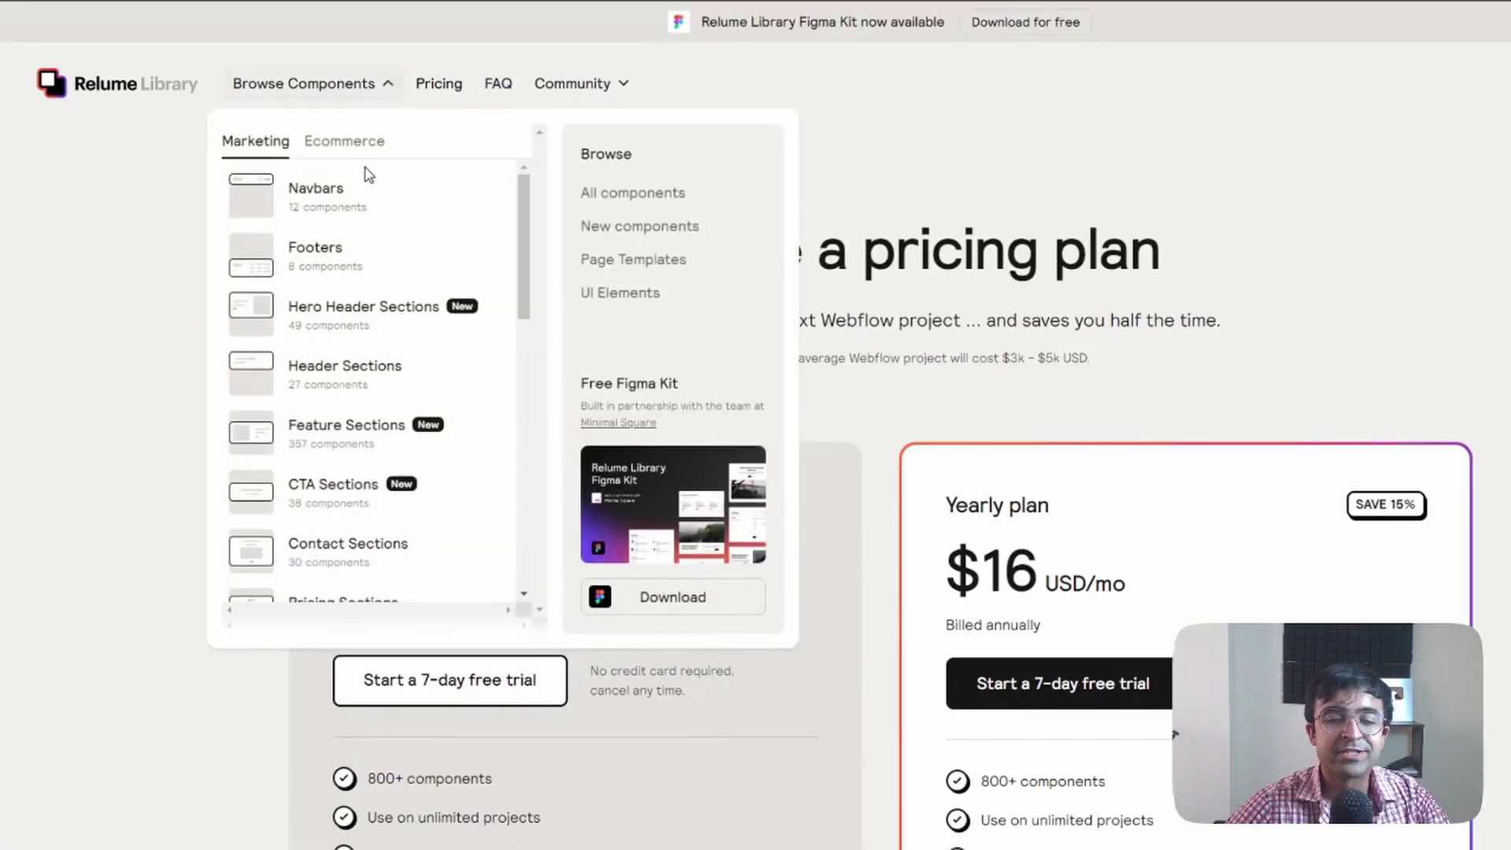
left_click(310, 143)
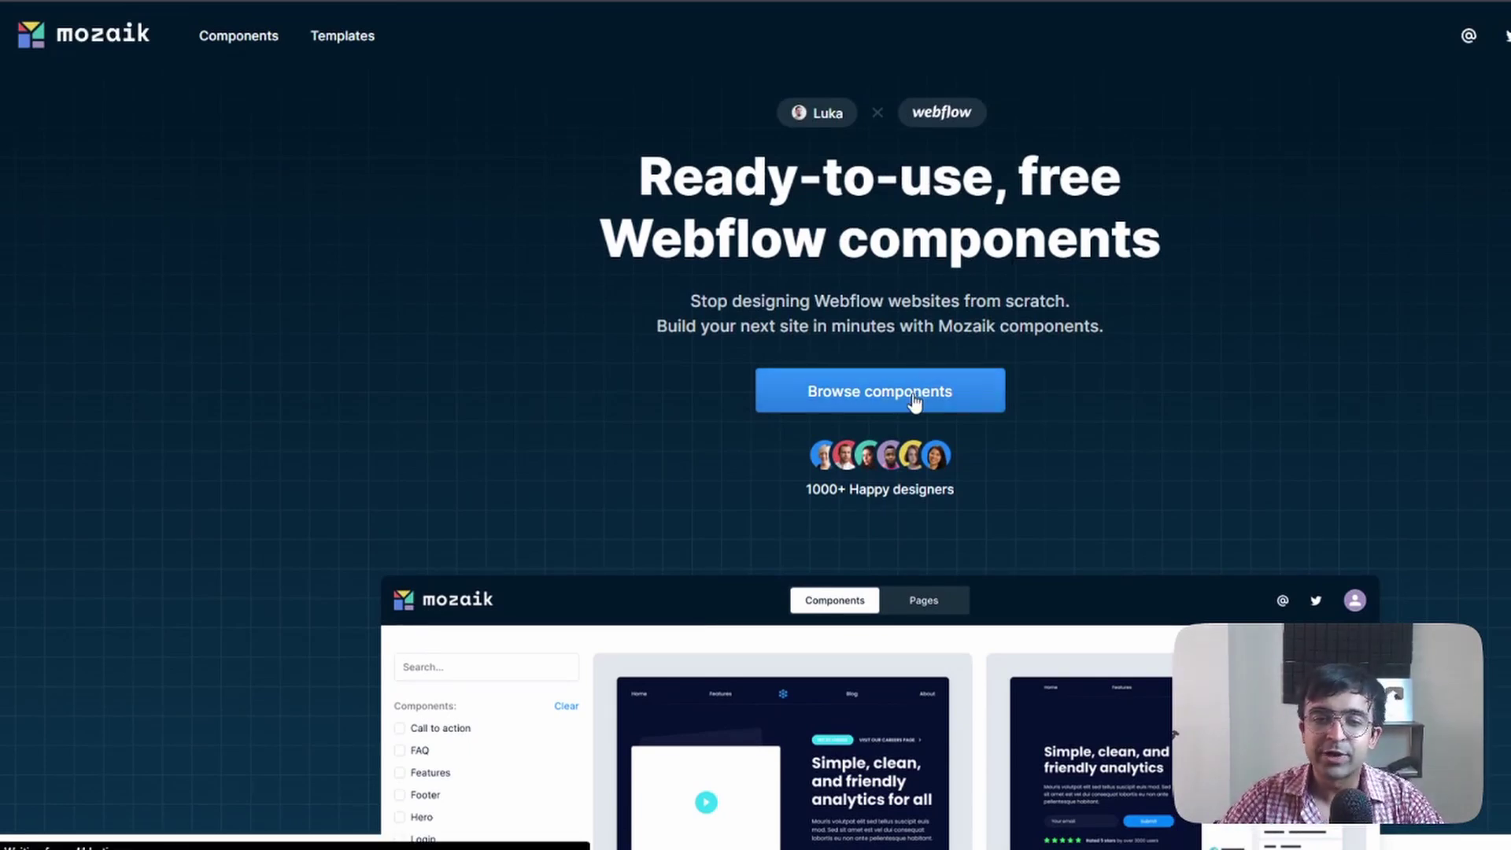
left_click(960, 399)
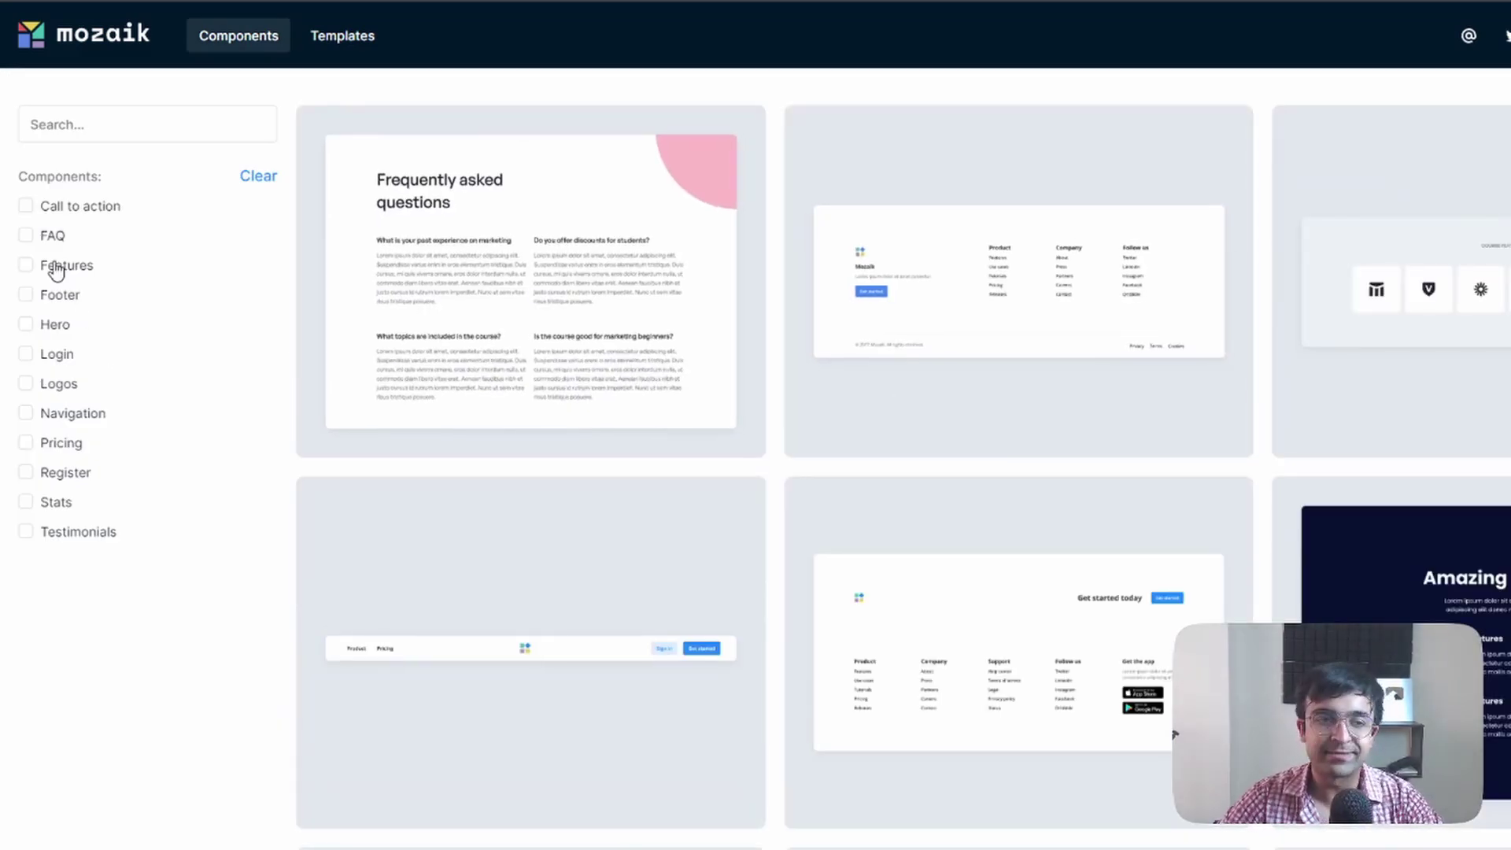
left_click(56, 299)
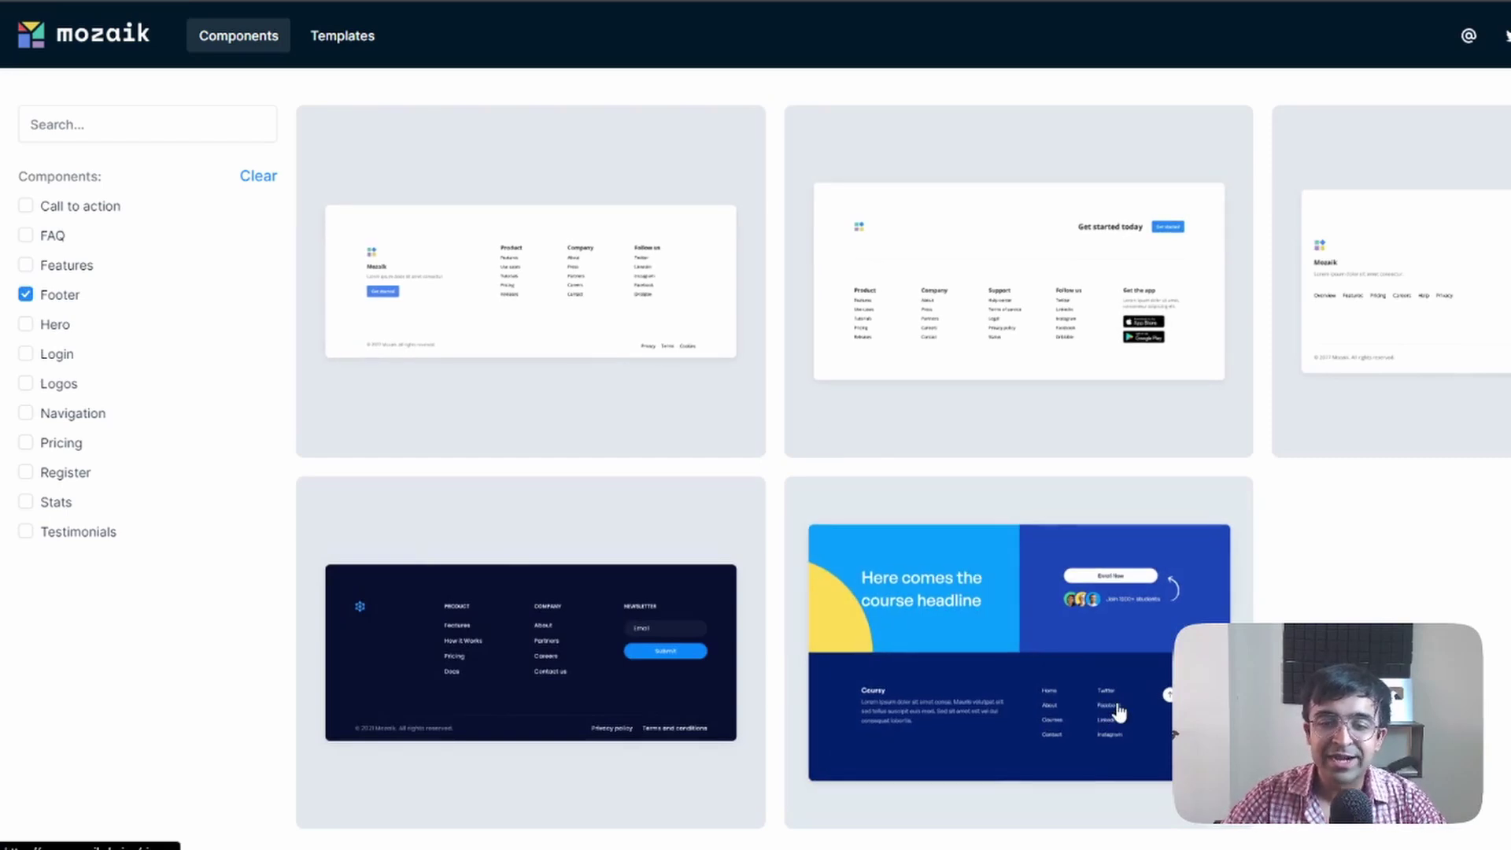
left_click(1116, 648)
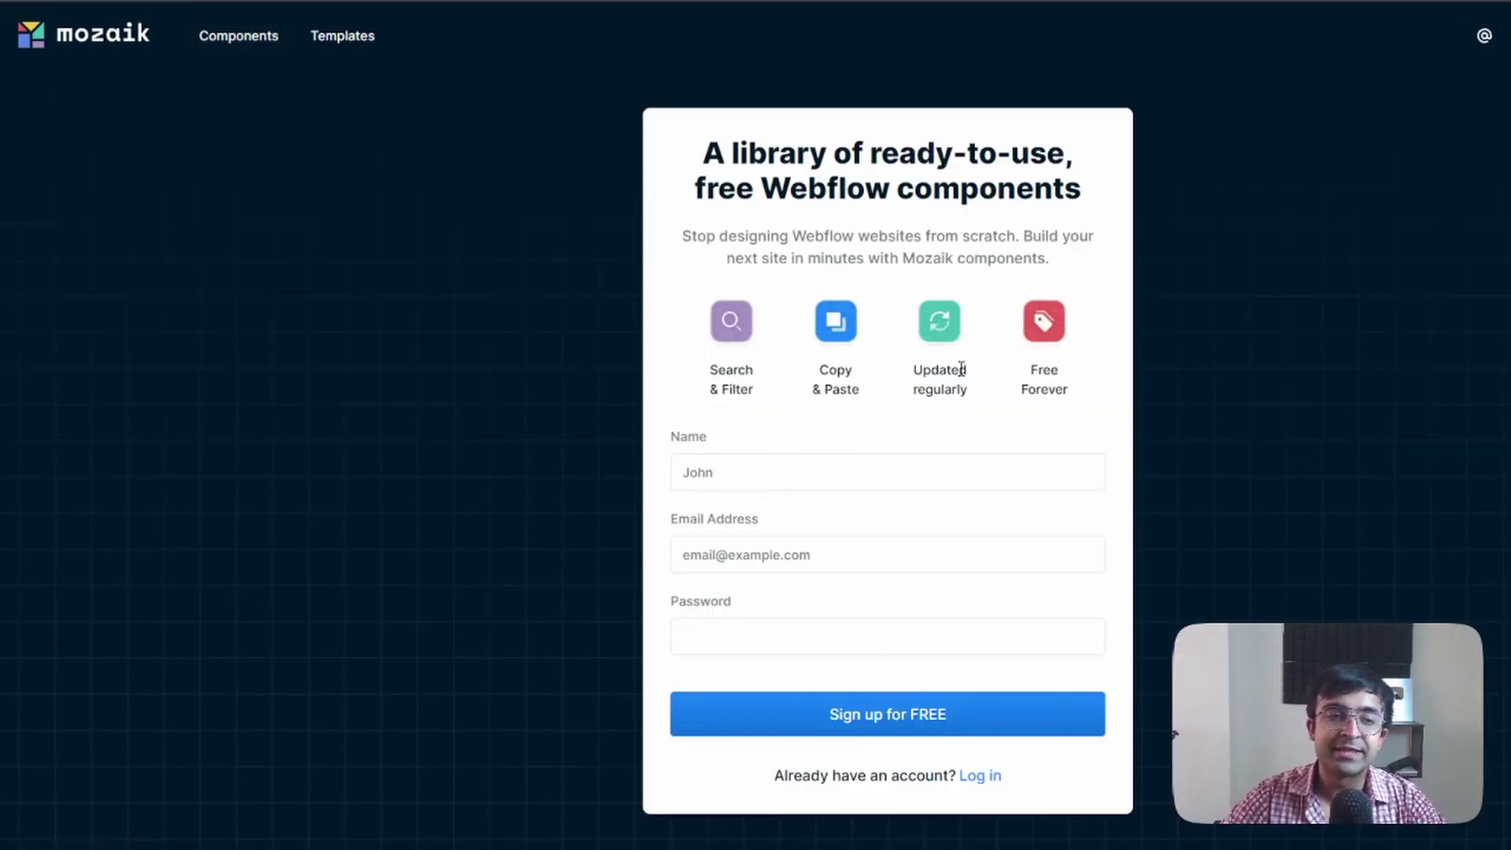
left_click(87, 38)
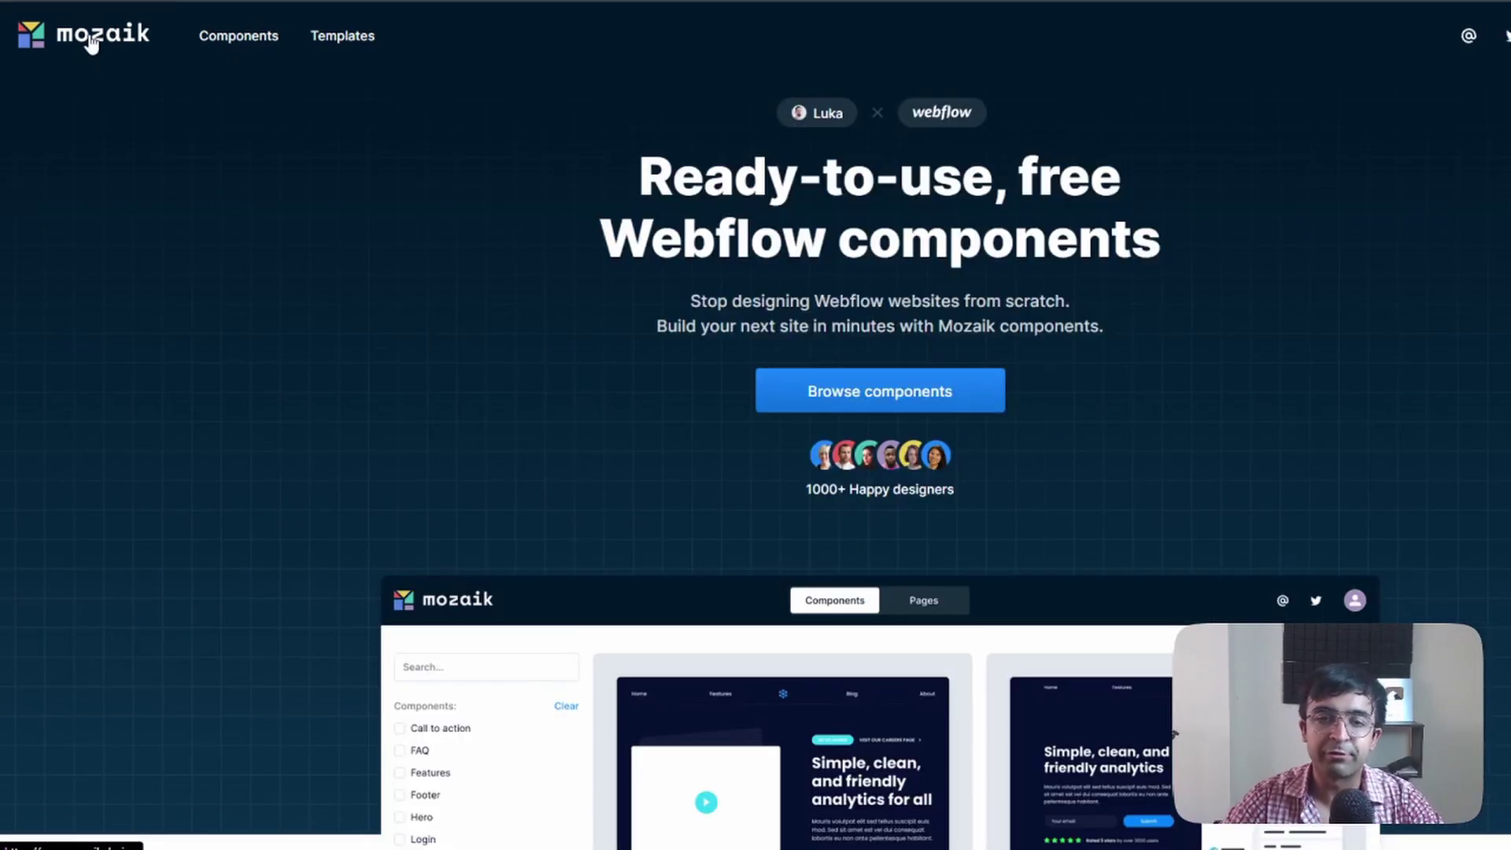
scroll(804, 413, "down", 20)
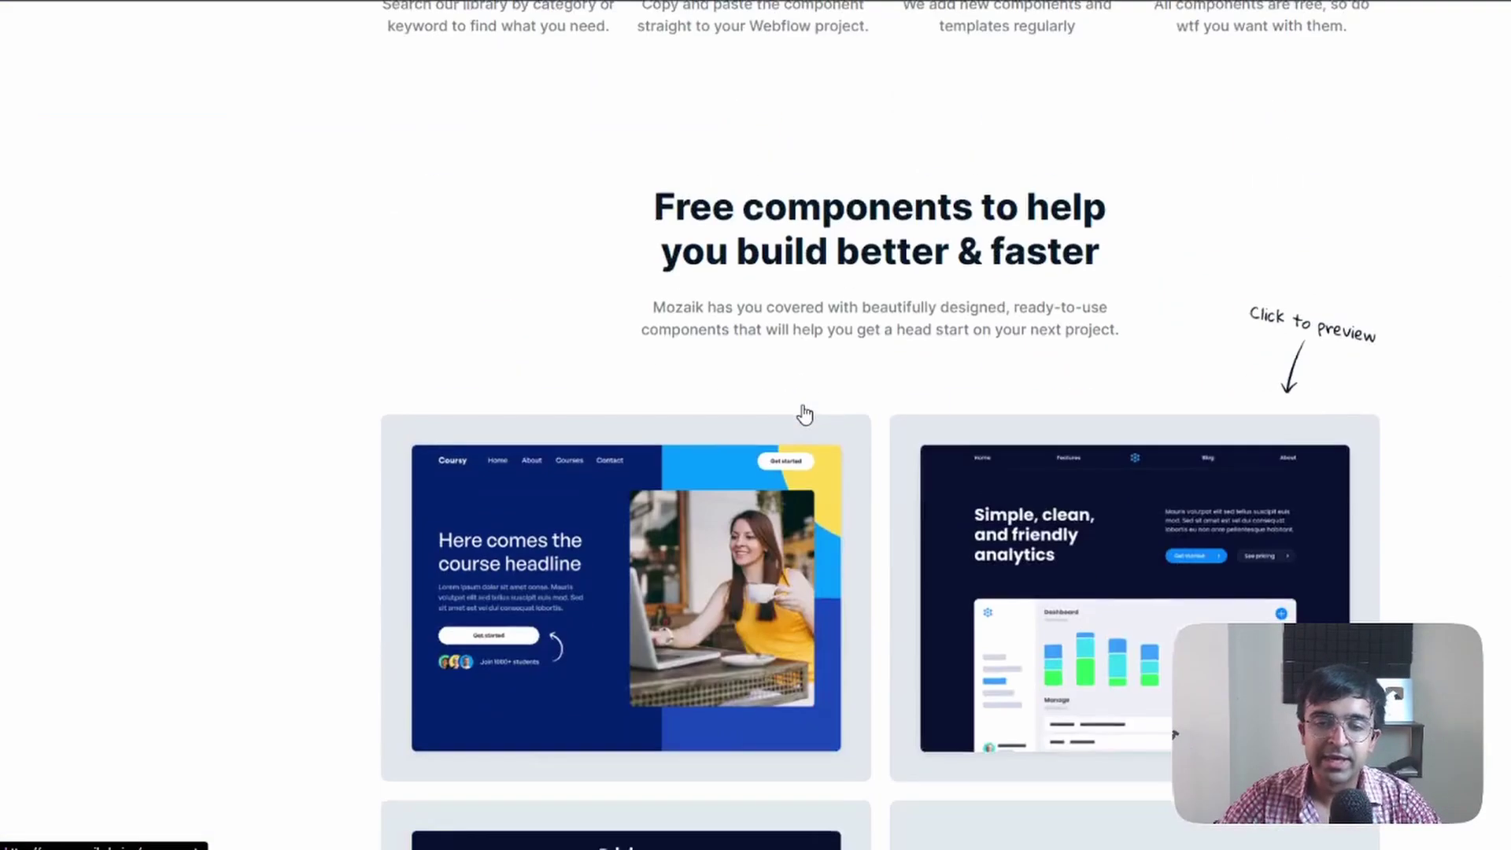
scroll(801, 404, "down", 10)
scroll(800, 404, "up", 20)
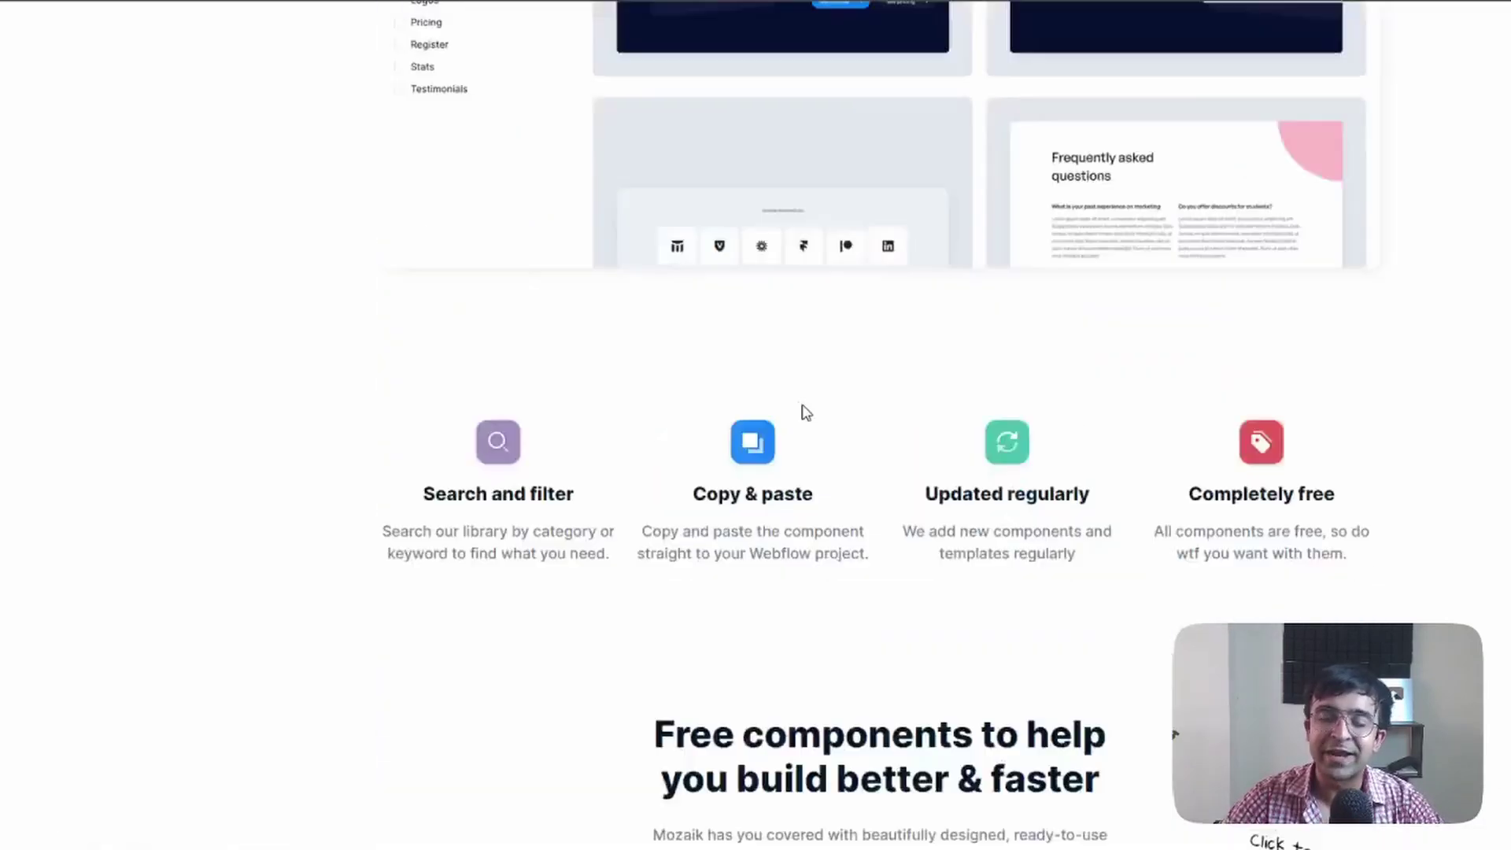
scroll(803, 405, "down", 7)
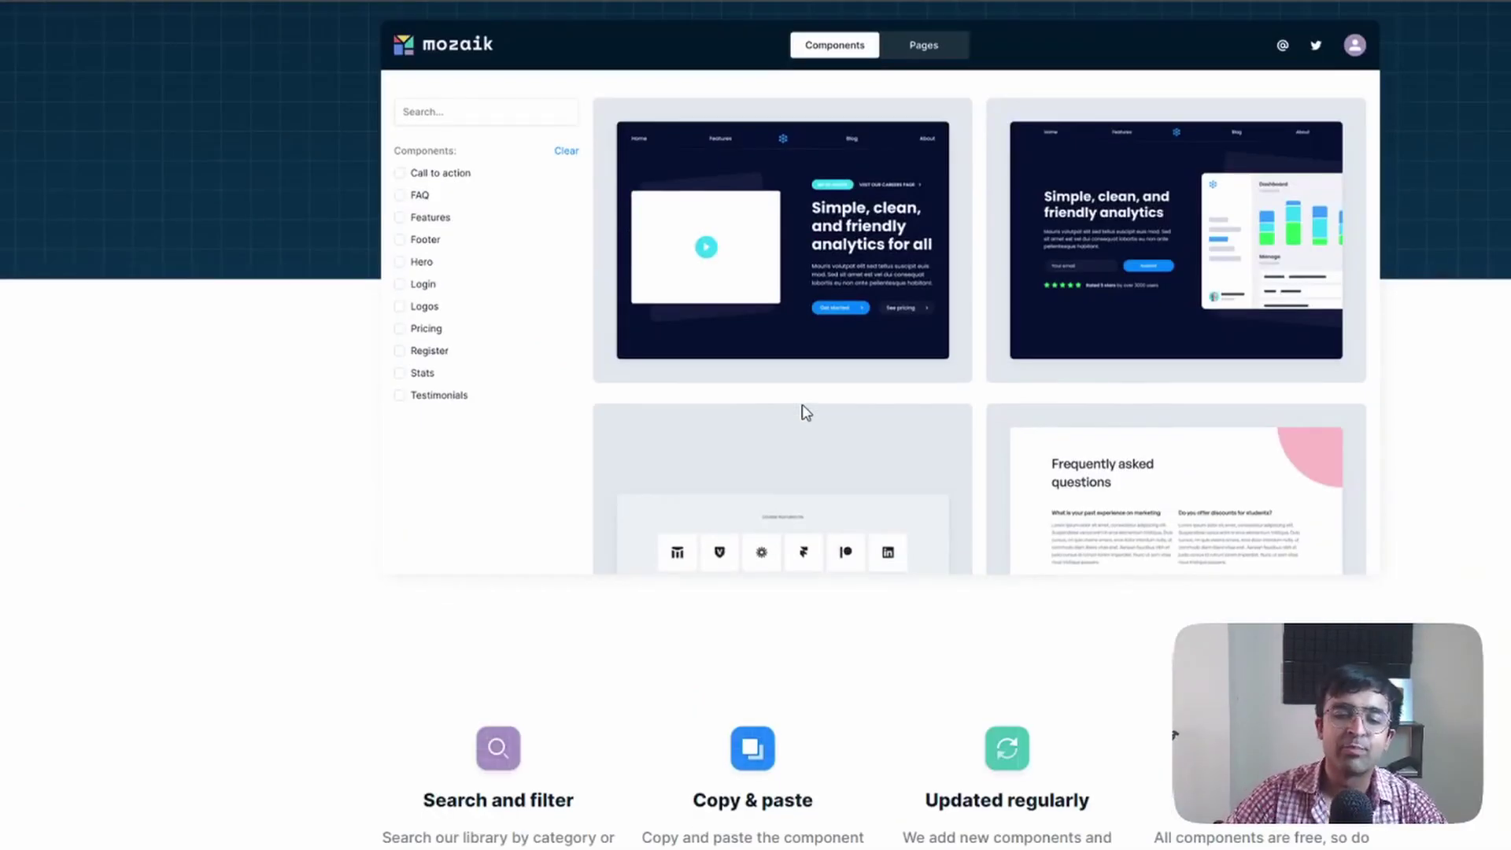
scroll(805, 410, "up", 7)
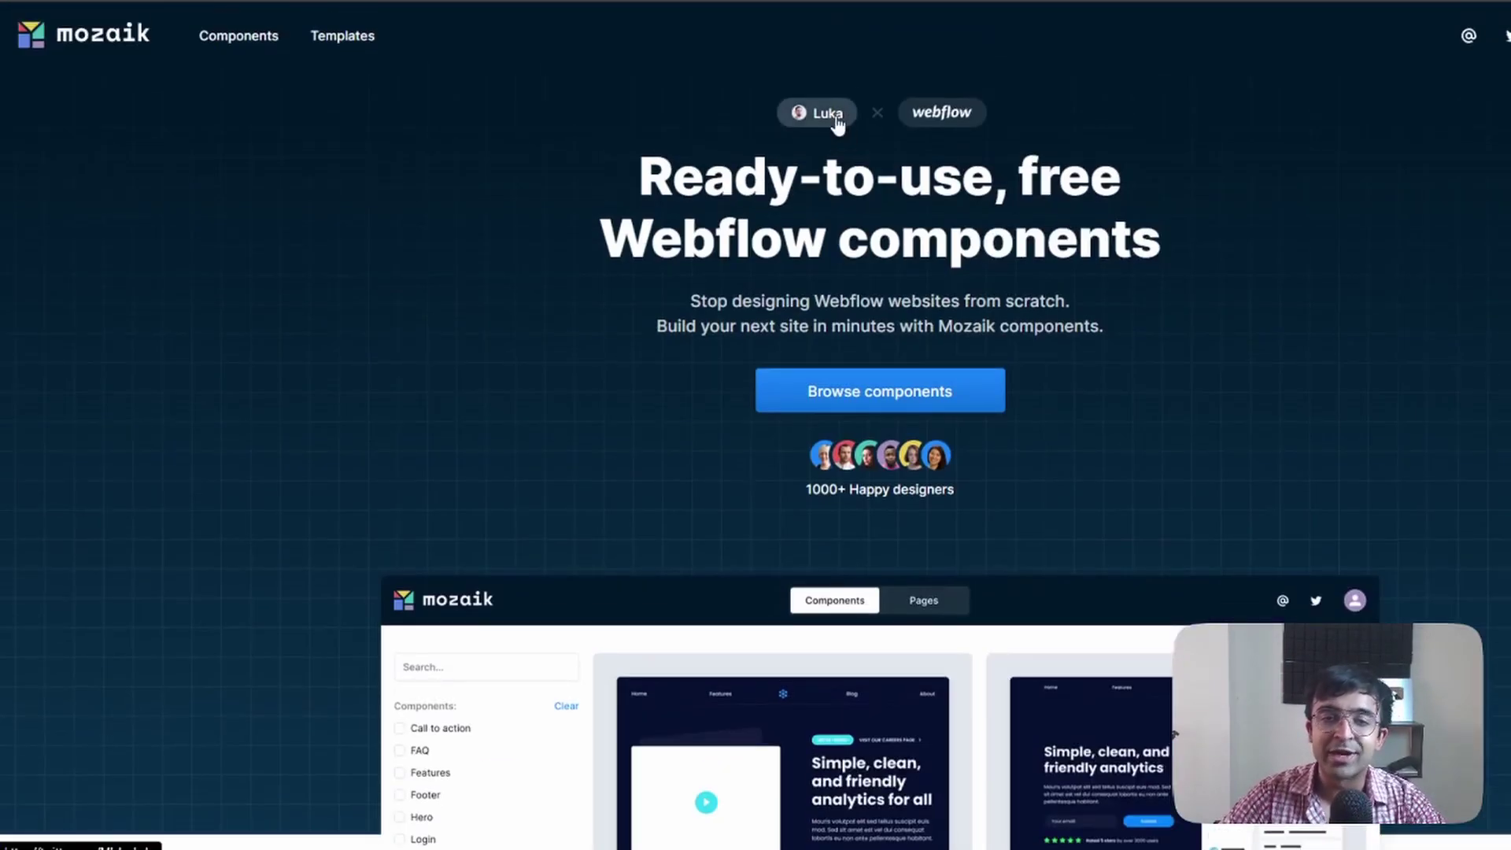